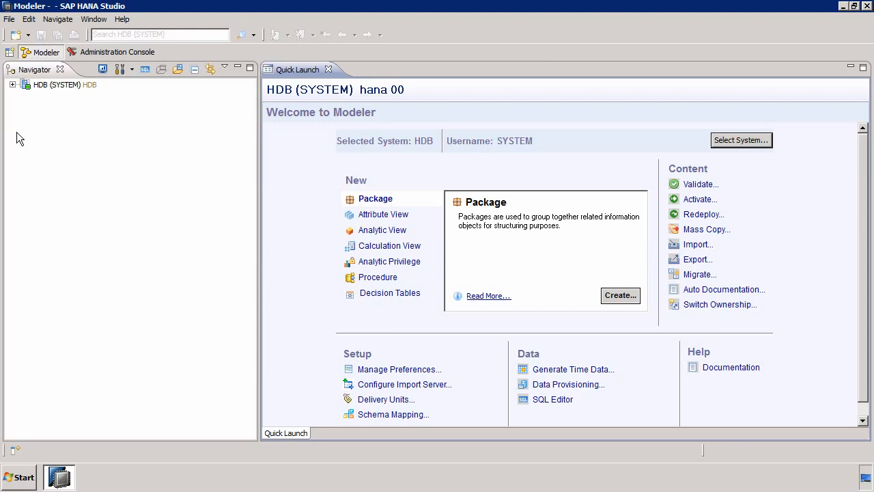
# Expand the HDB system's Security folder to show its Users, dismissing the service login prompt
pyautogui.click(12, 85)
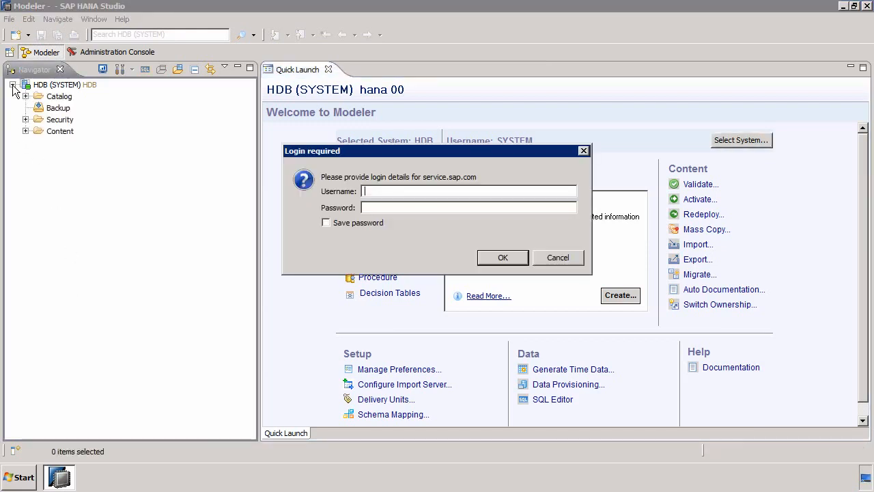
pyautogui.click(573, 259)
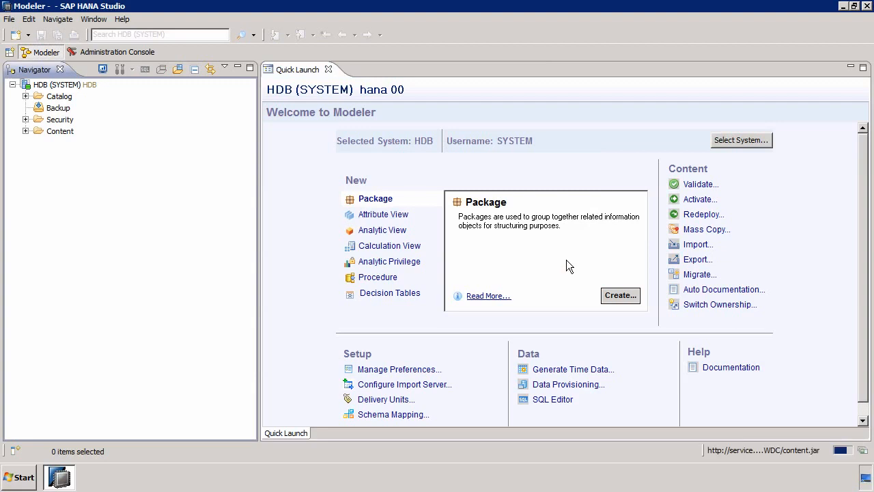
pyautogui.click(25, 120)
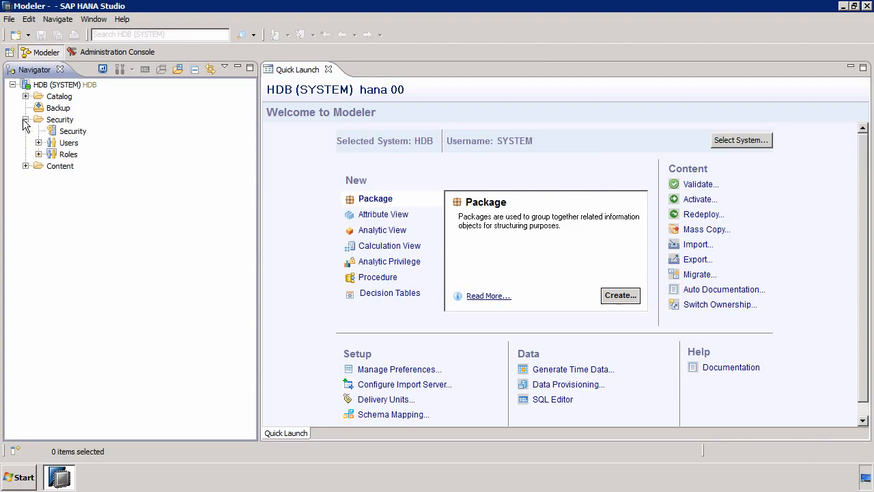
pyautogui.click(39, 142)
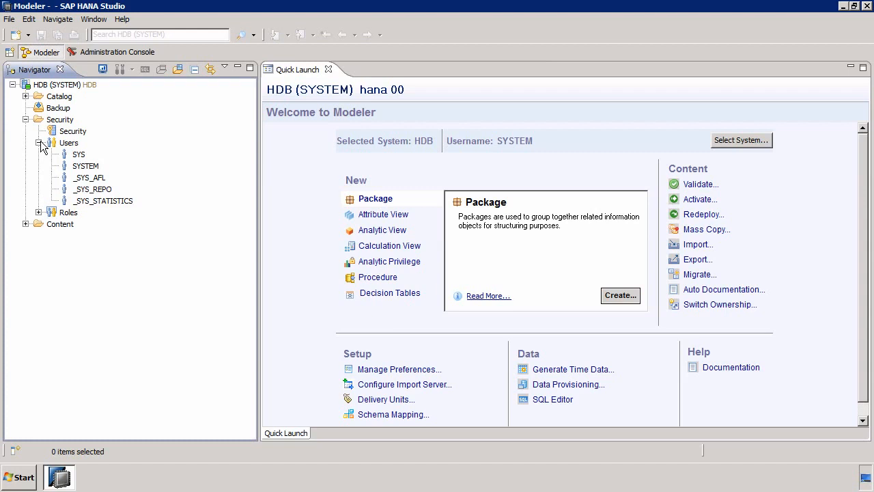
pyautogui.rightClick(68, 296)
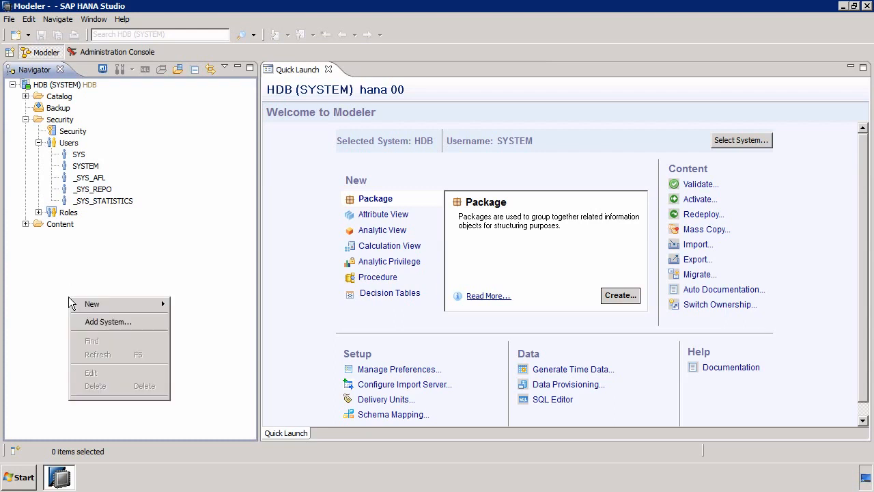
pyautogui.click(101, 322)
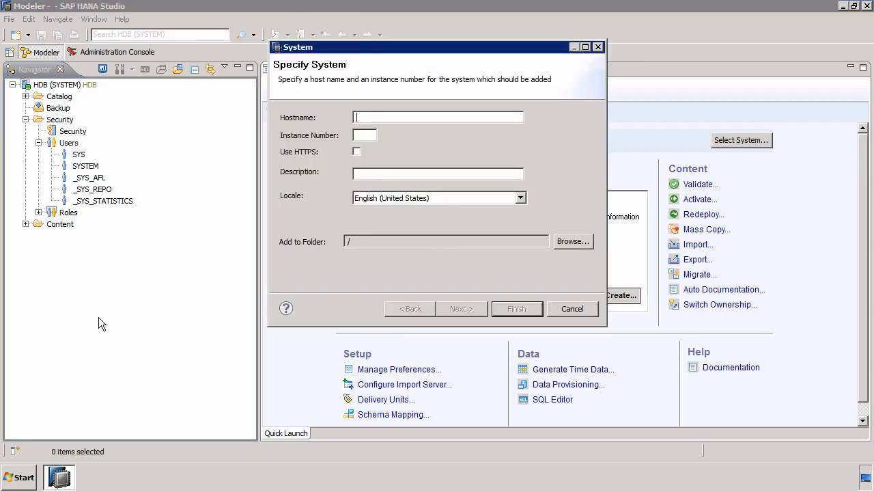
pyautogui.write('hana')
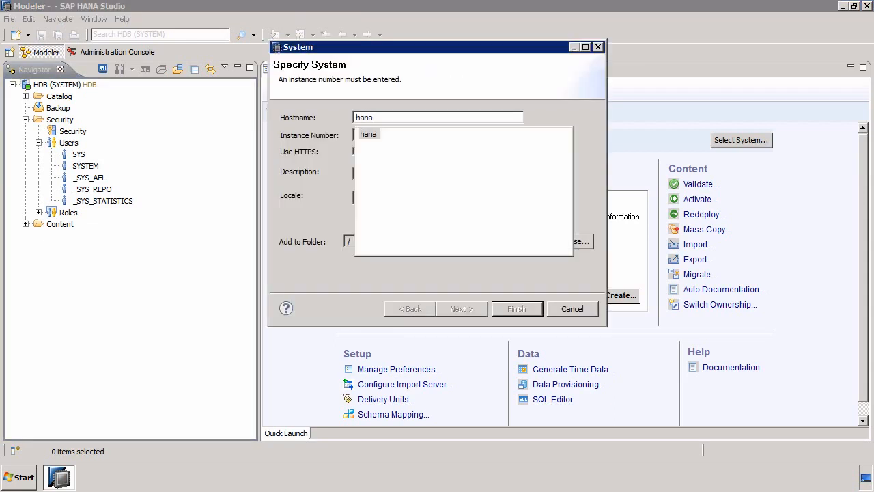
pyautogui.press('Escape')
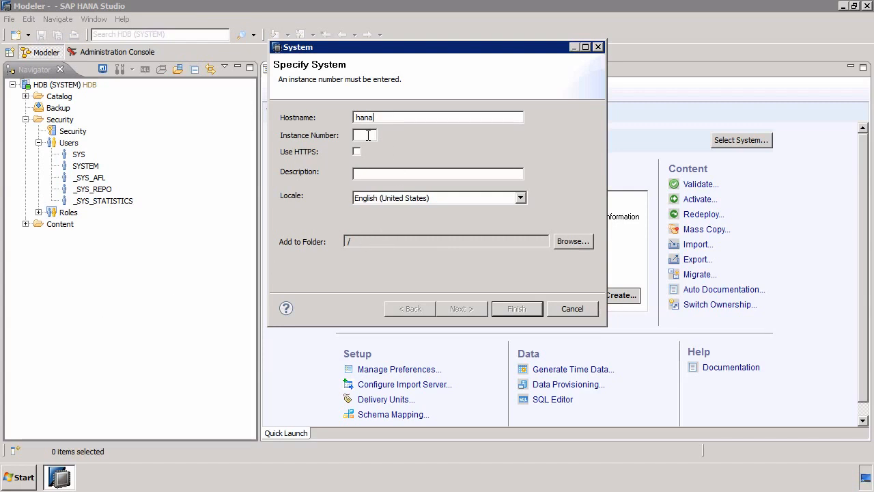
pyautogui.write('00')
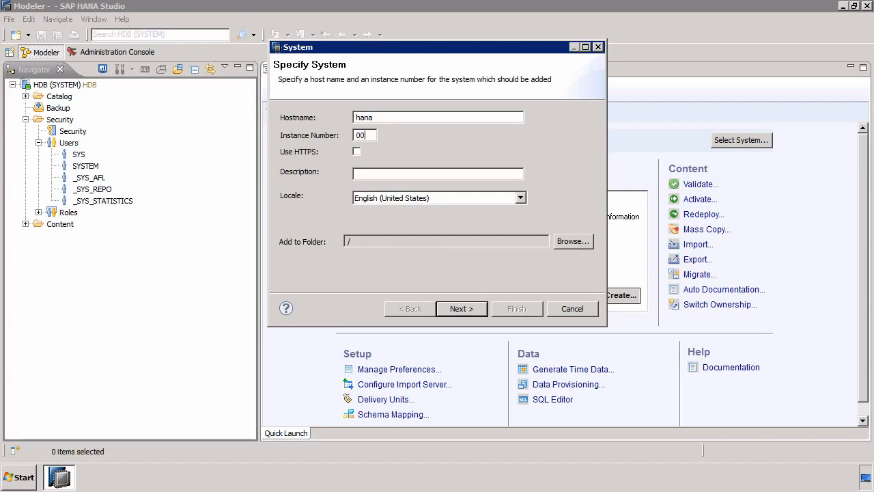
pyautogui.click(473, 308)
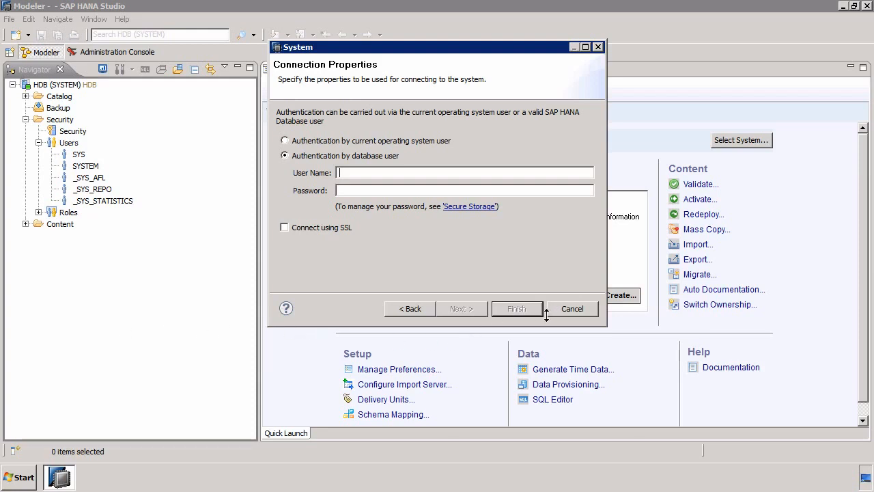
pyautogui.click(573, 309)
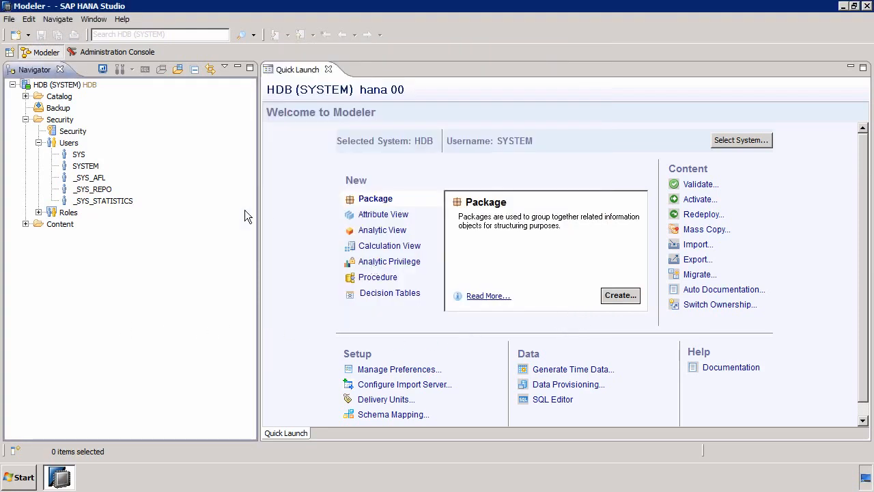
# Browse the tables of the STS schema in the Catalog, then collapse the Catalog again
pyautogui.click(25, 120)
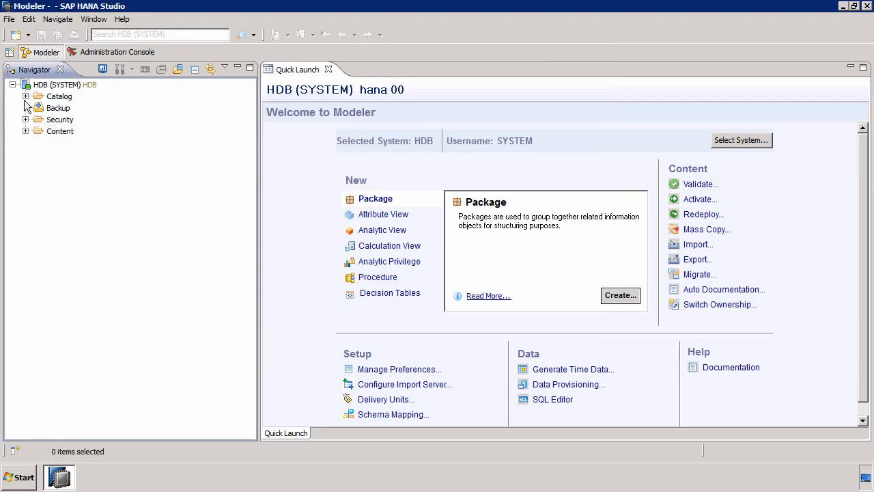
pyautogui.click(25, 96)
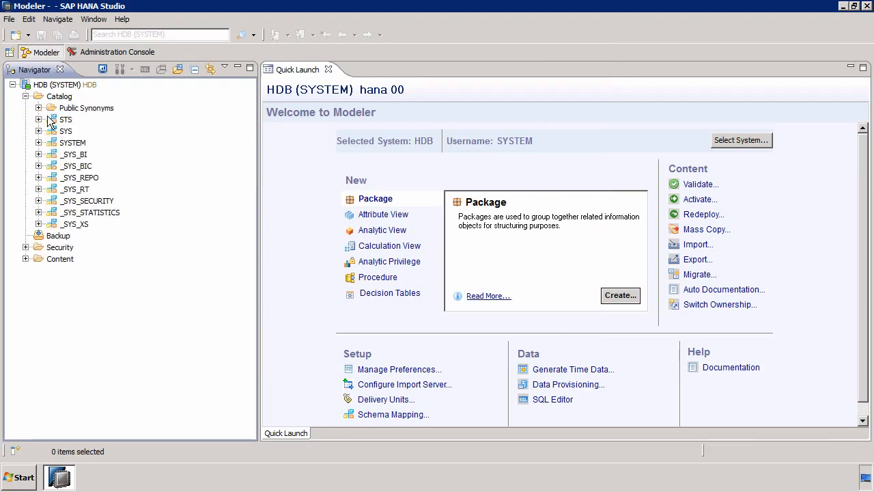
pyautogui.click(38, 119)
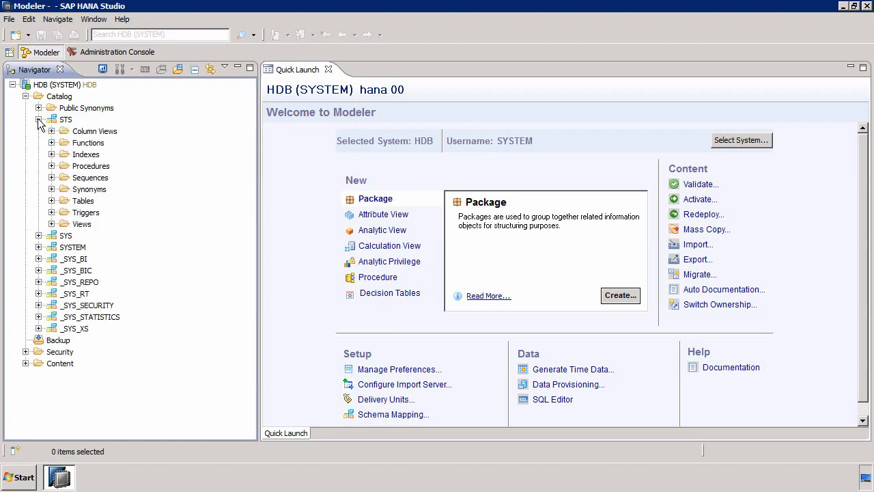
pyautogui.click(51, 201)
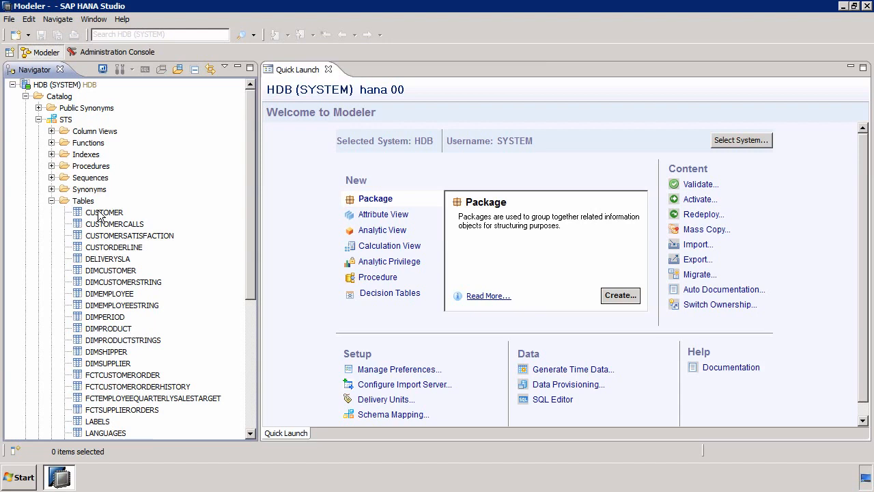
pyautogui.click(38, 120)
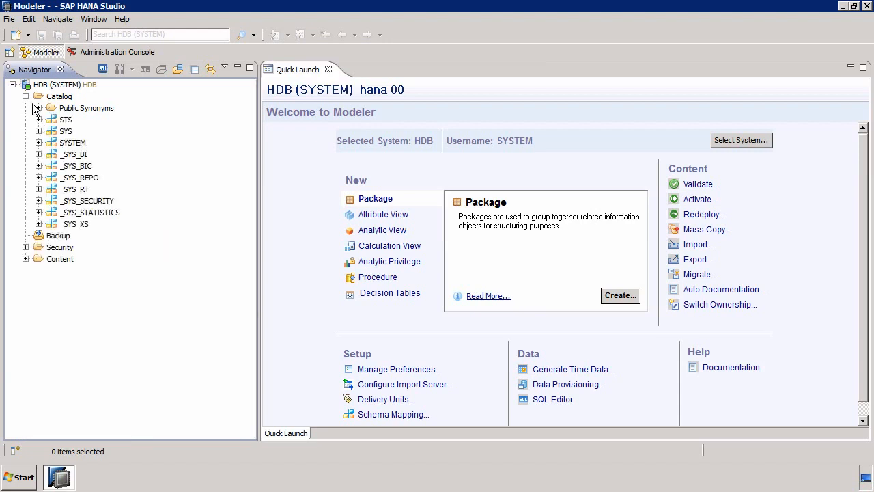
pyautogui.click(25, 97)
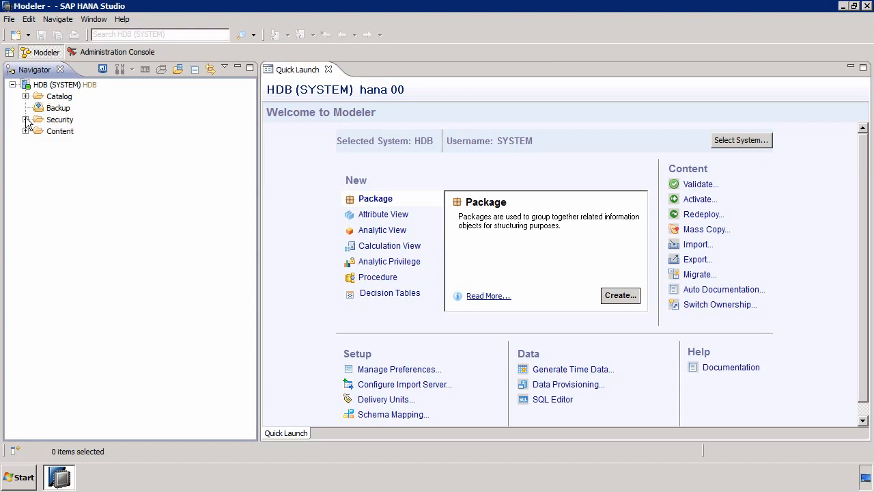
# Create a new user named STSREAD under Security Users
pyautogui.click(26, 119)
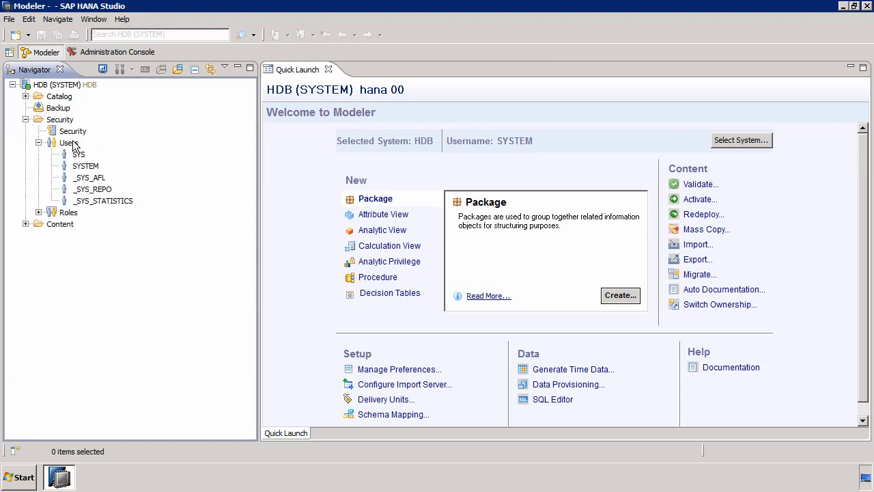
pyautogui.rightClick(77, 145)
pyautogui.click(99, 145)
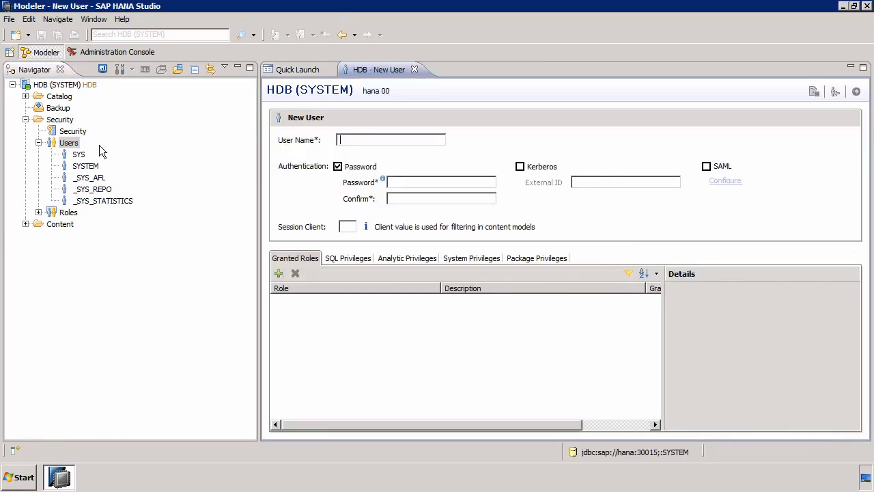
pyautogui.write('STSREAD')
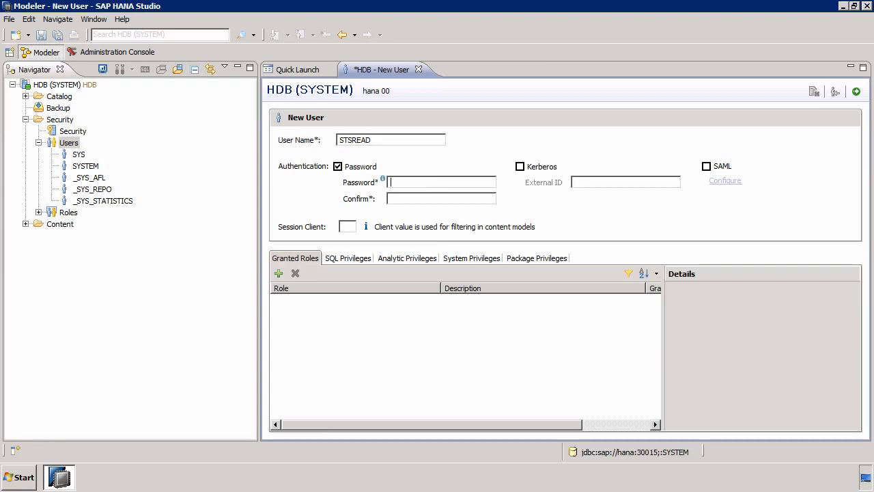
# Enter and confirm the new user's password
pyautogui.write('****************')
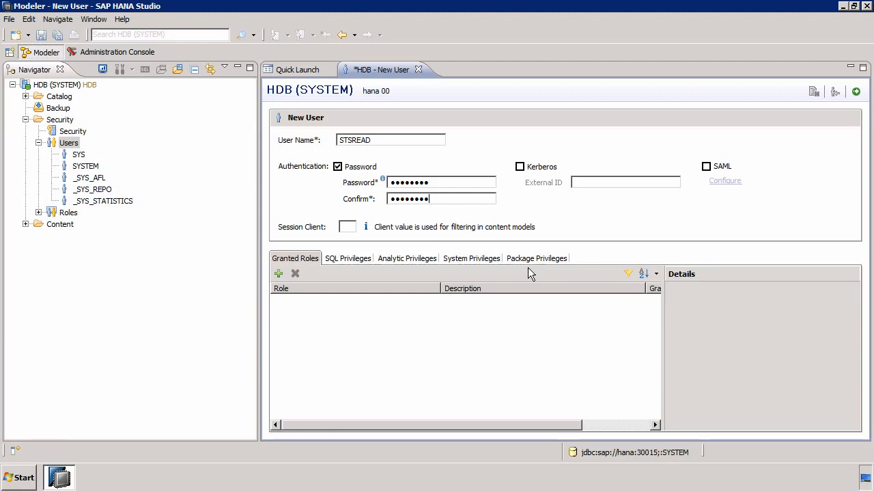
# Grant the PUBLIC role to the new user
pyautogui.click(280, 273)
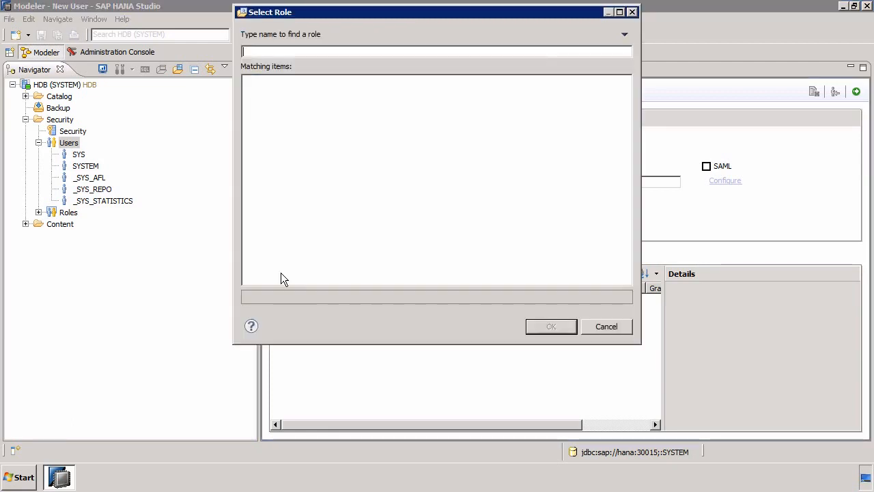
pyautogui.write('PUB')
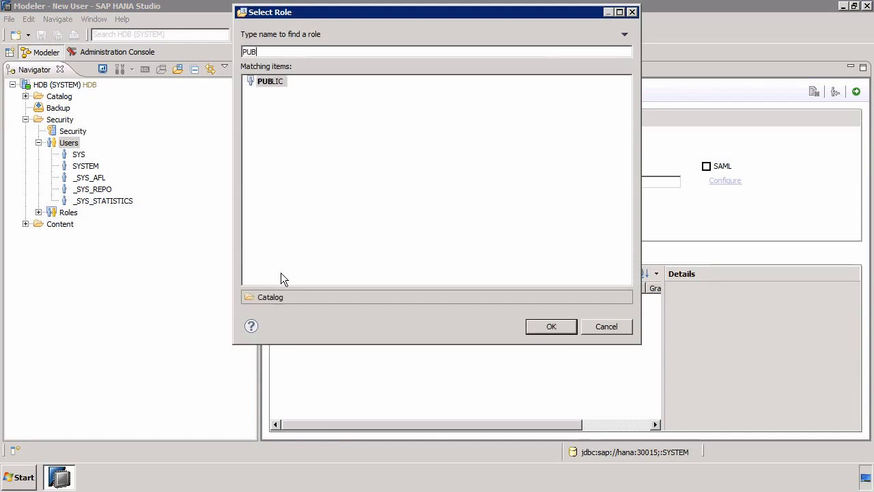
pyautogui.press('Return')
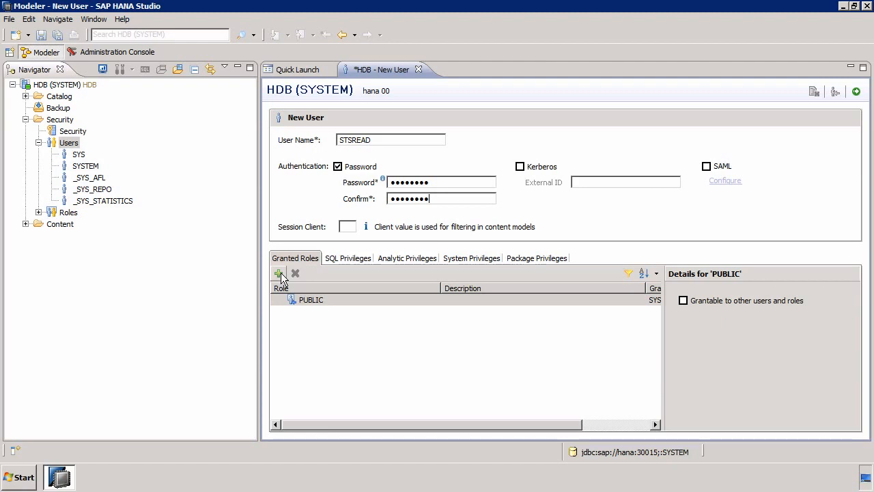
# Add the STS schema as an SQL privilege object and grant it the SELECT privilege
pyautogui.click(348, 258)
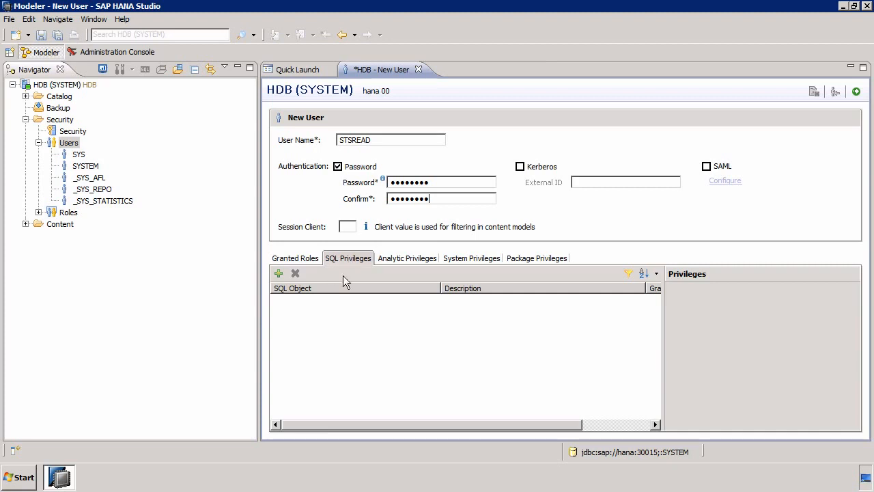
pyautogui.click(278, 273)
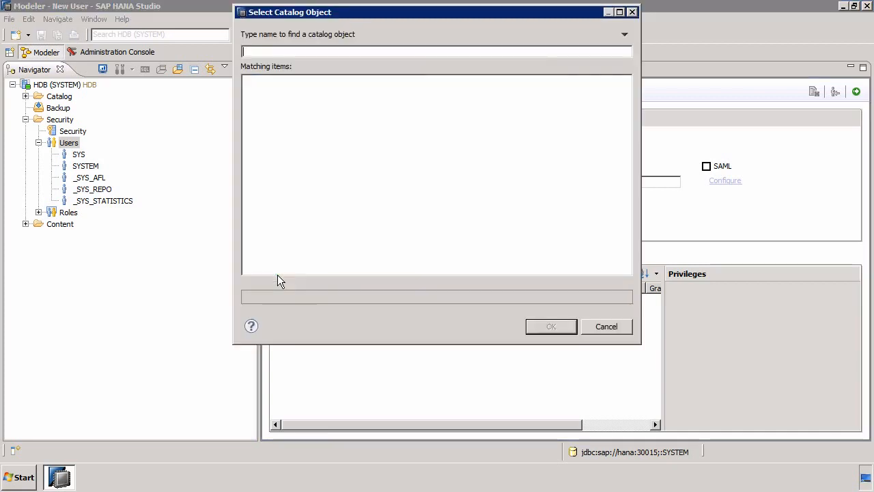
pyautogui.write('STS')
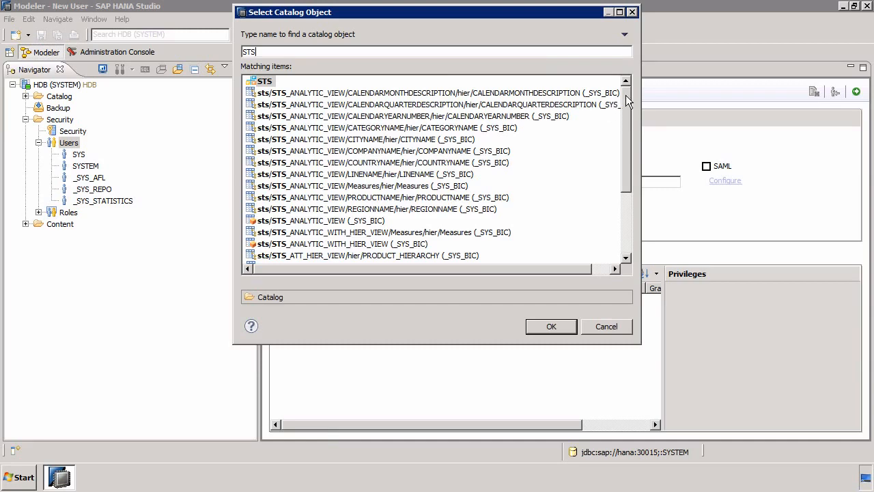
pyautogui.moveTo(628, 100); pyautogui.dragTo(630, 82)
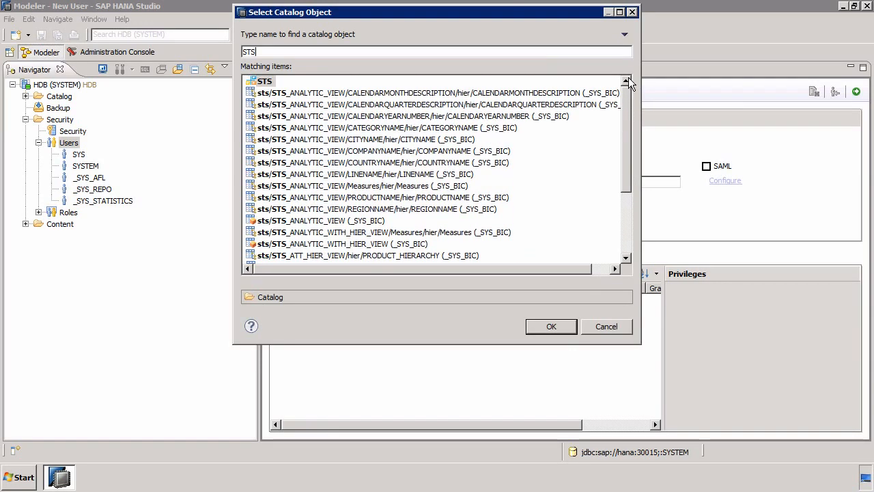
pyautogui.click(560, 325)
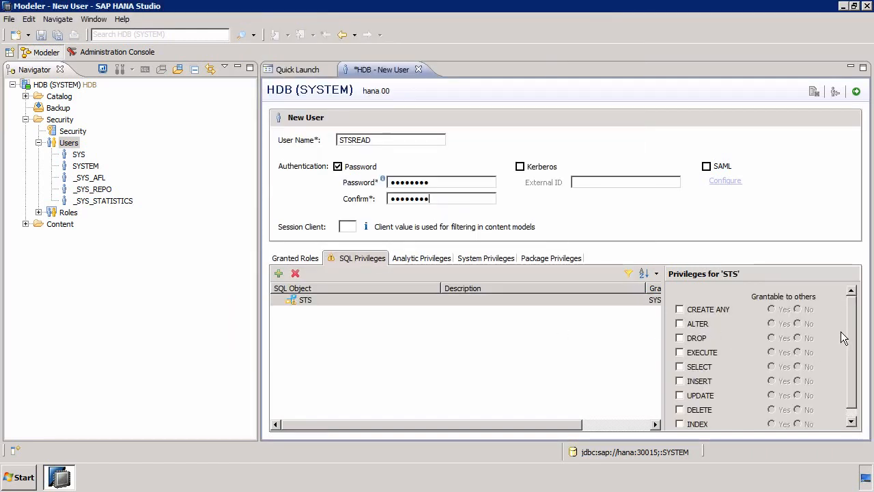
pyautogui.moveTo(856, 335); pyautogui.dragTo(854, 348)
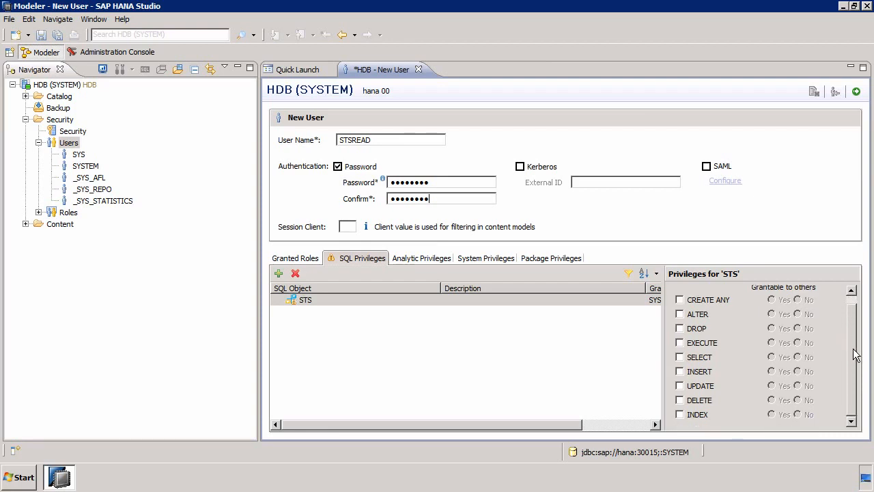
pyautogui.click(699, 358)
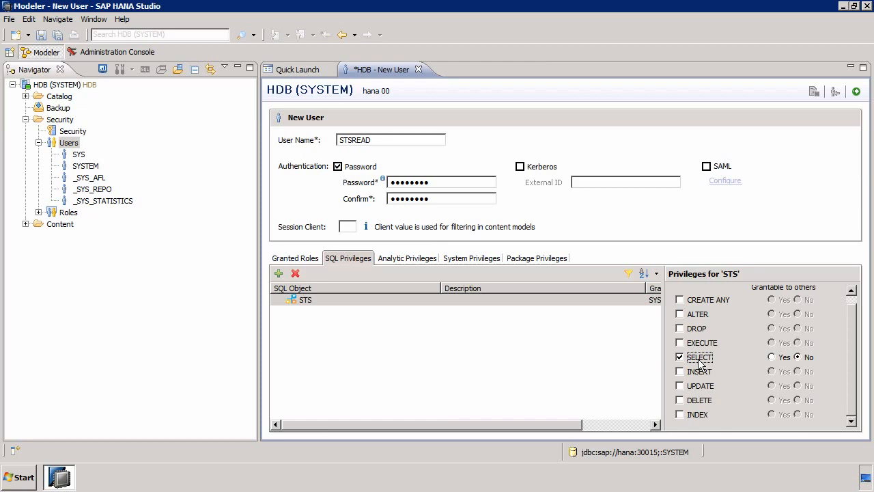
# Check the analytic, system and package privilege tabs, then deploy the STSREAD user
pyautogui.click(409, 263)
pyautogui.click(472, 262)
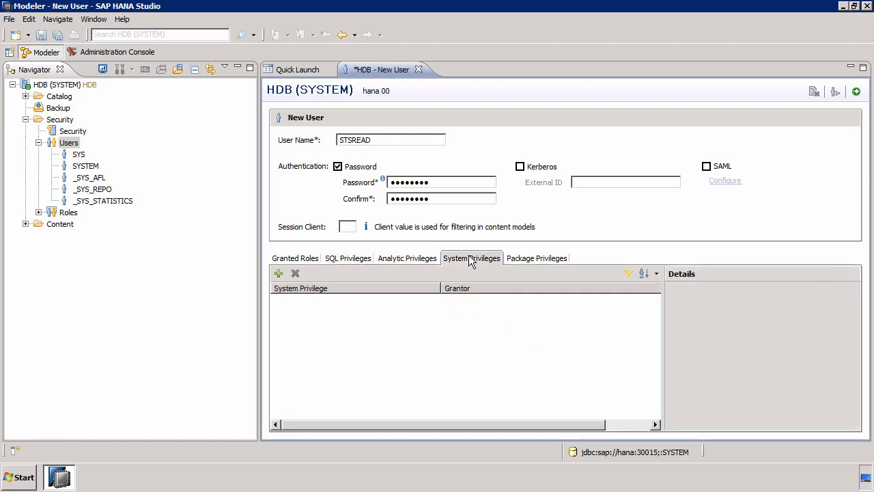
pyautogui.click(532, 263)
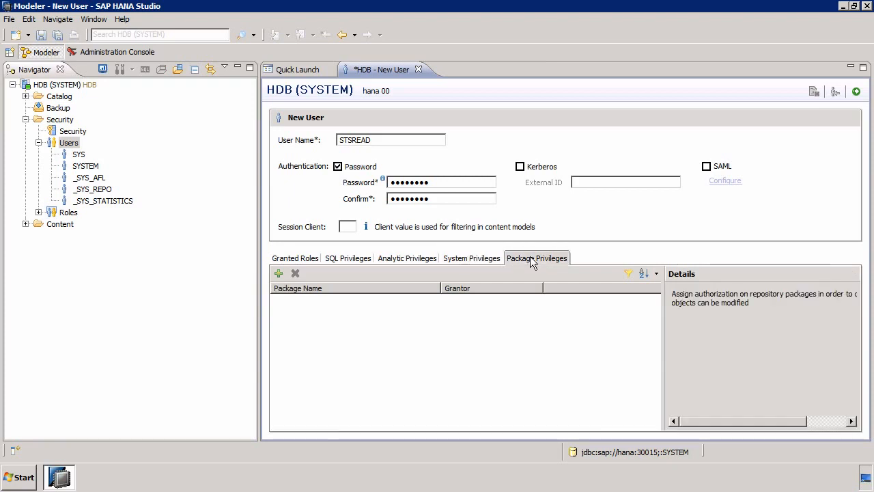
pyautogui.click(346, 260)
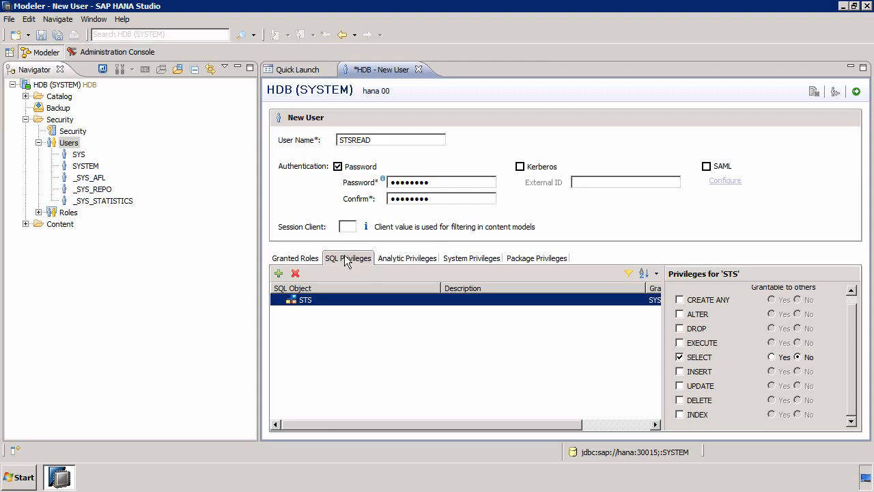
pyautogui.click(856, 92)
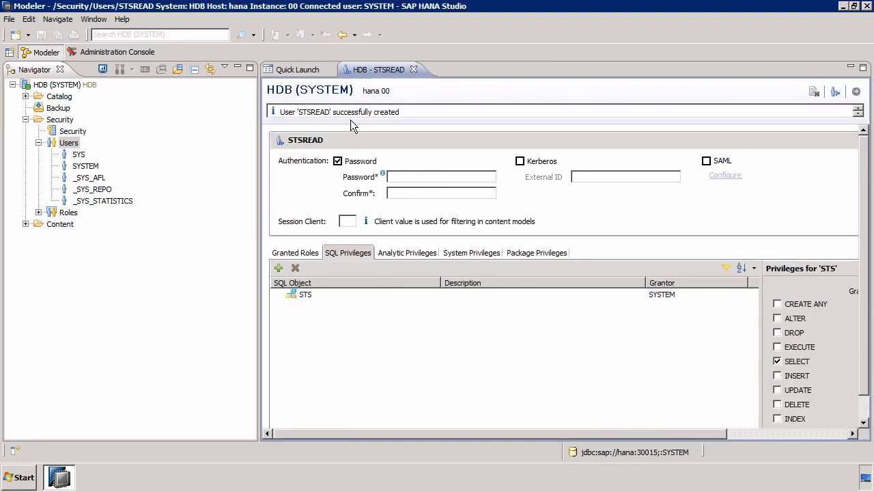
# Refresh the users list and close the STSREAD user editor
pyautogui.rightClick(71, 143)
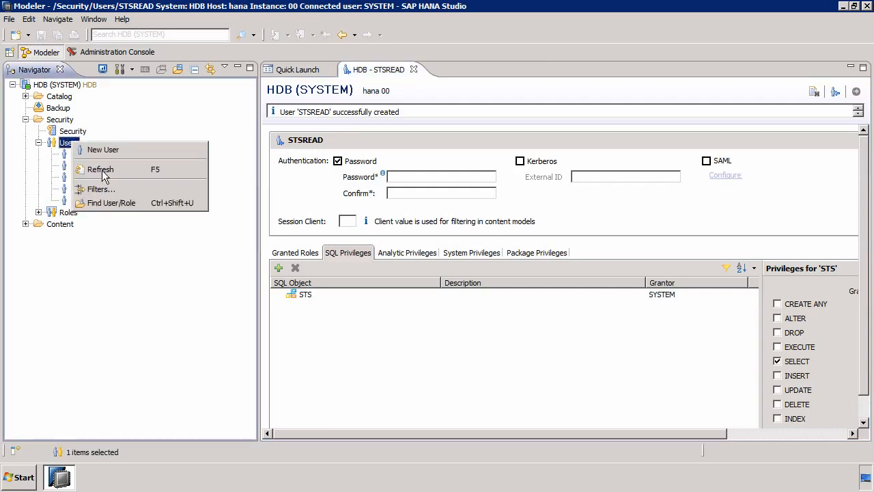
pyautogui.click(101, 169)
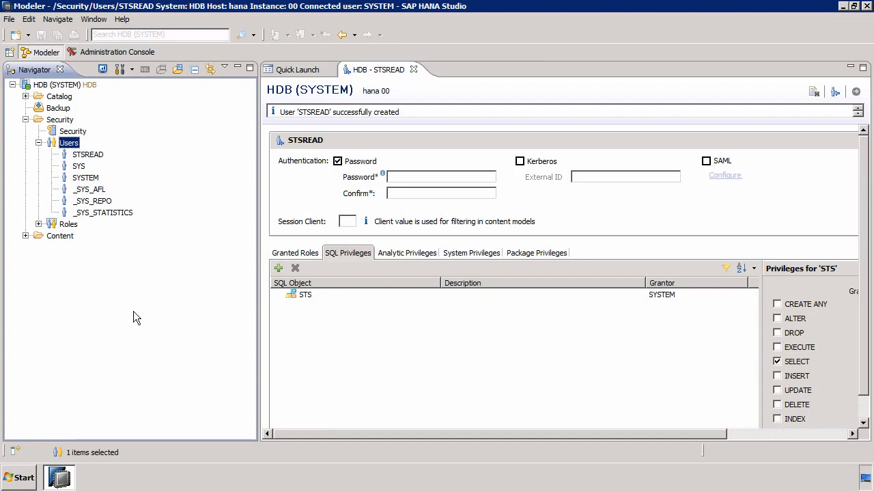
pyautogui.click(412, 70)
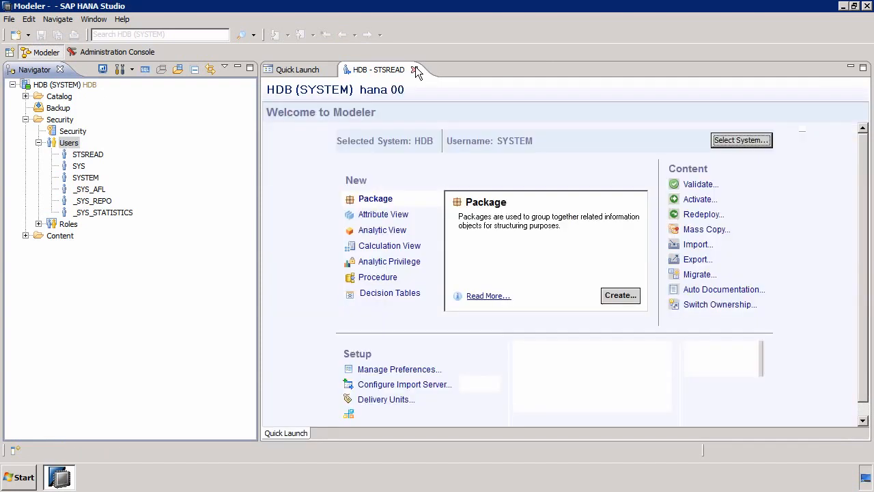
# Start adding a new system with hostname hana, instance number 00 and description STSREAD
pyautogui.click(12, 85)
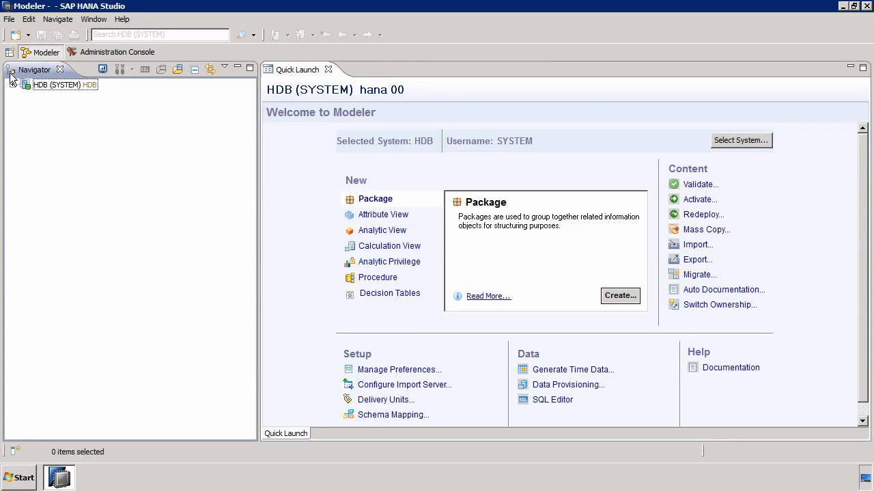
pyautogui.rightClick(36, 123)
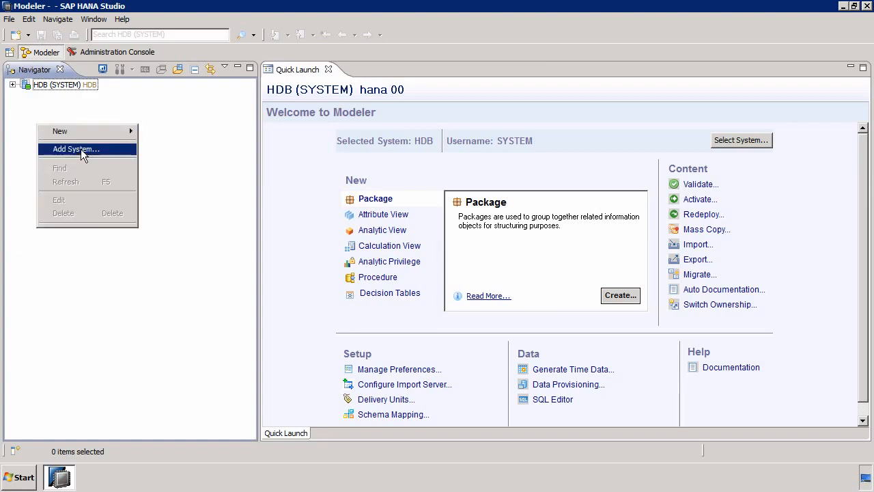
pyautogui.click(80, 150)
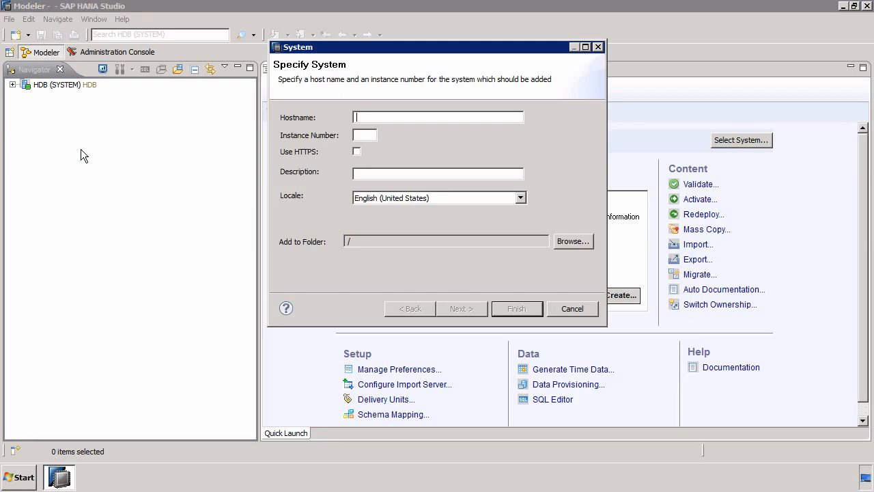
pyautogui.write('hana')
pyautogui.press('Escape')
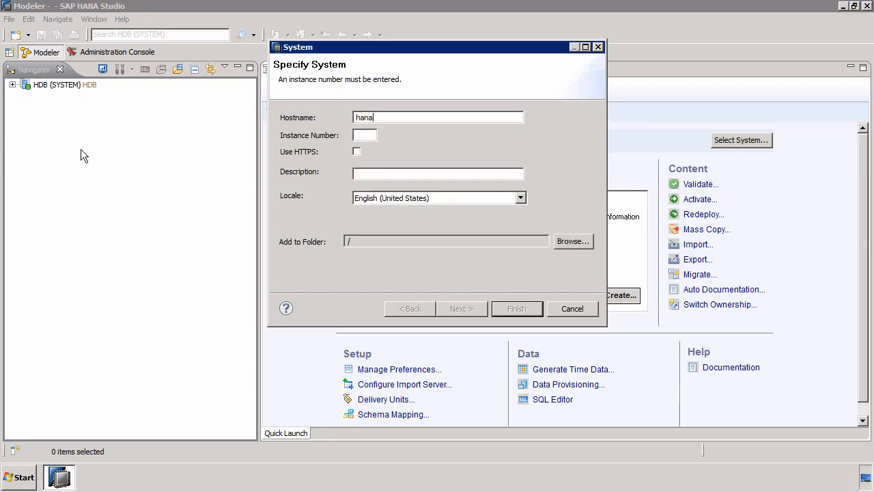
pyautogui.write('00')
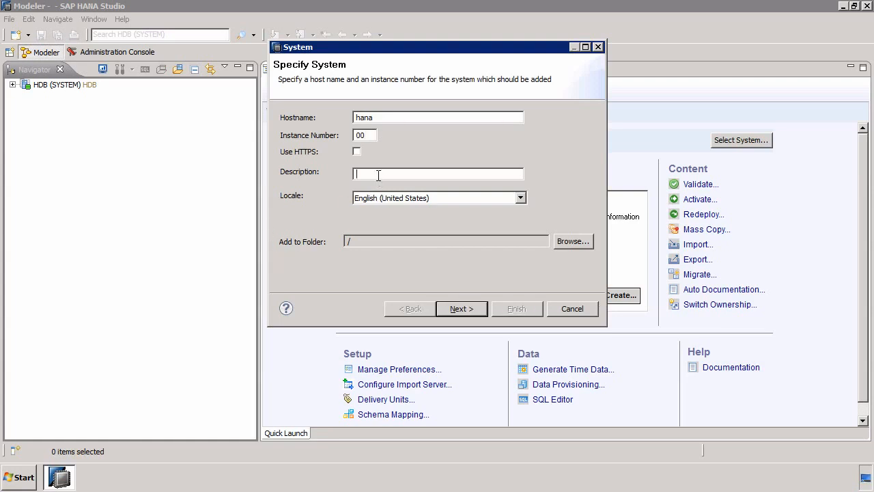
pyautogui.write('STSREAD')
pyautogui.click(458, 308)
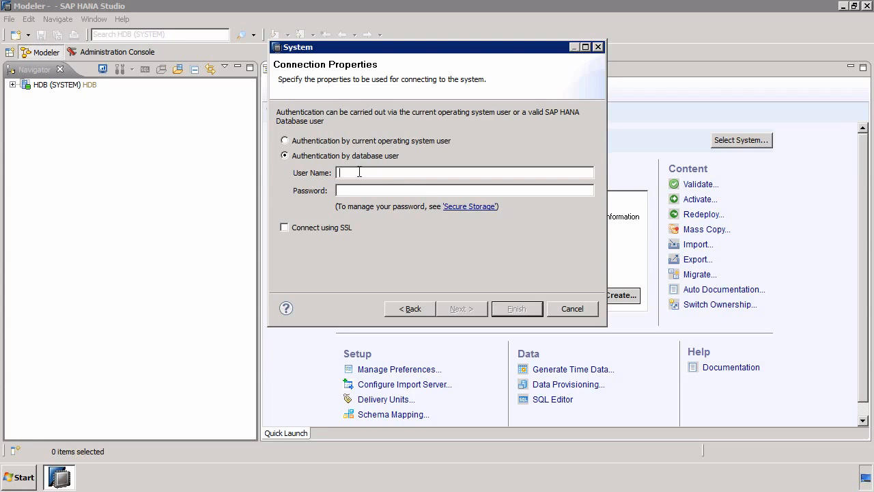
# Enter STSREAD as the database user name, type the user's password and continue
pyautogui.write('STS12345')
pyautogui.hotkey('ctrl', 'a')
pyautogui.write('STSREAD')
pyautogui.press('Tab')
pyautogui.write('****')
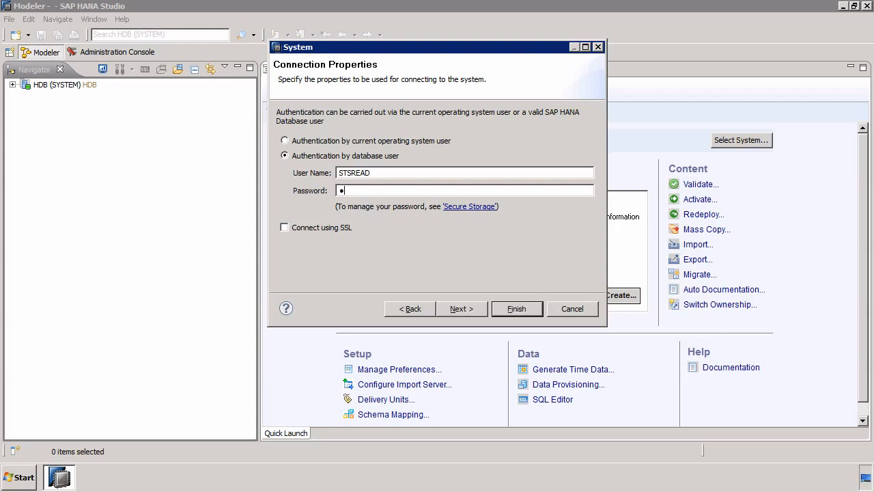
pyautogui.write('****')
pyautogui.click(462, 308)
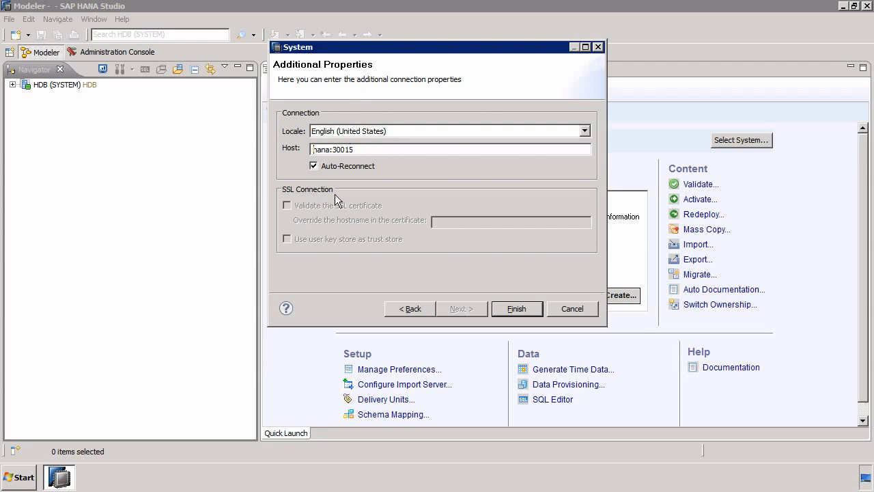
# Keep the English (United States) locale and default host, and finish adding the system
pyautogui.click(584, 131)
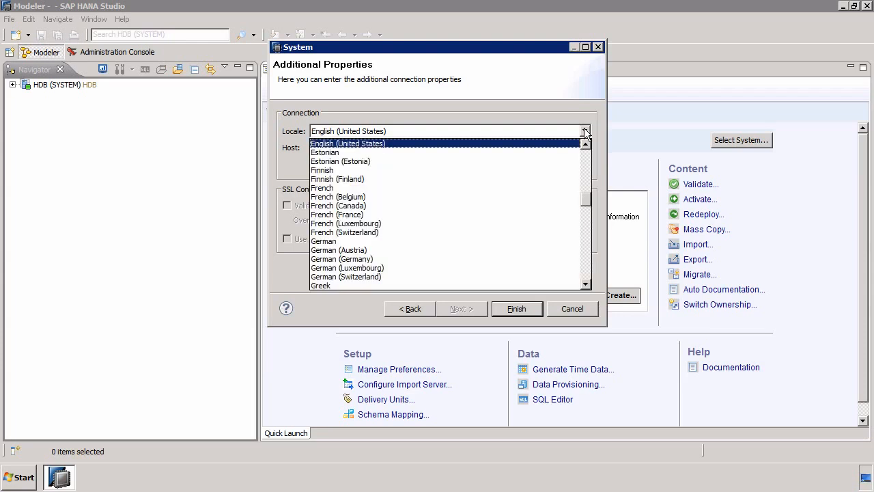
pyautogui.click(584, 131)
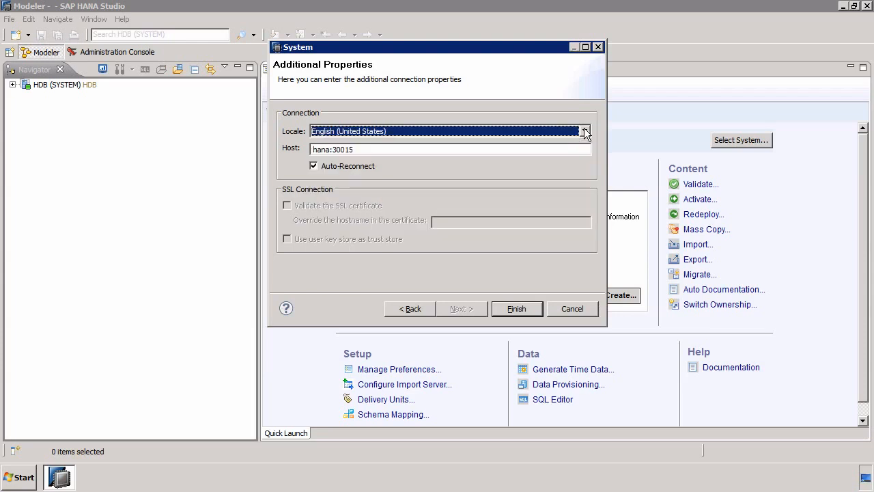
pyautogui.click(521, 309)
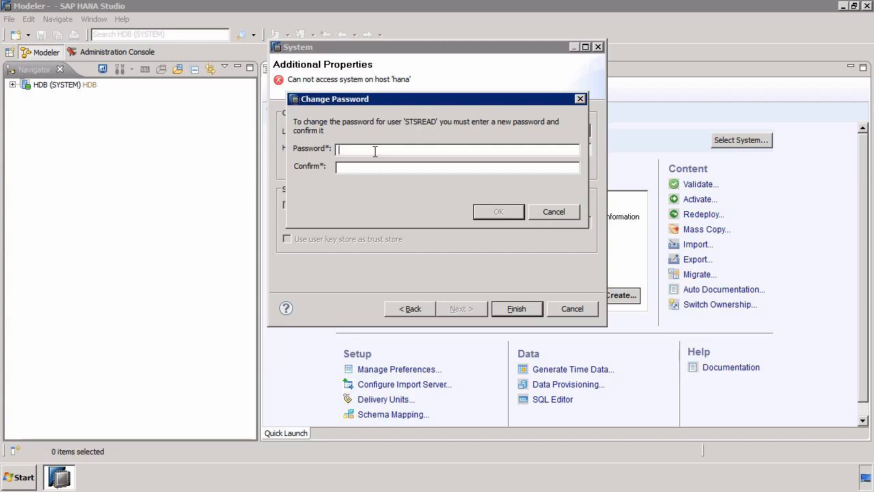
# Enter and confirm a new password for the STSREAD user when prompted, and acknowledge the change
pyautogui.write('Password1')
pyautogui.press('Tab')
pyautogui.write('Password')
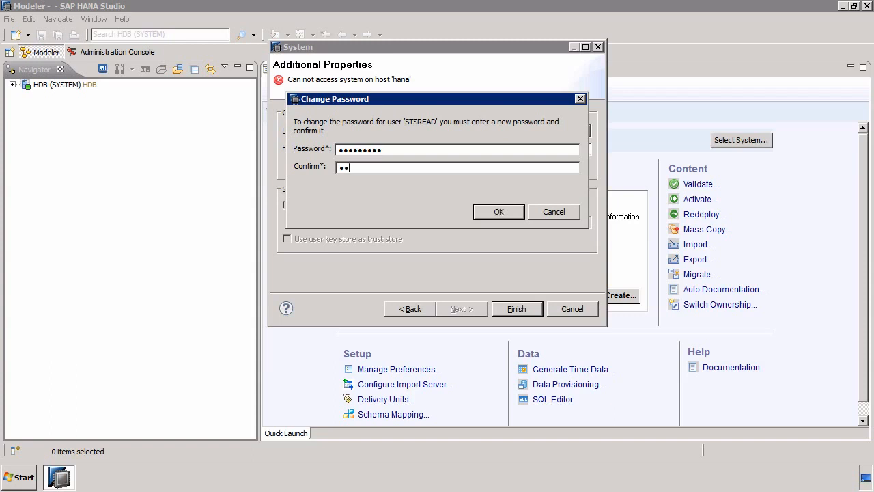
pyautogui.write('1')
pyautogui.click(486, 209)
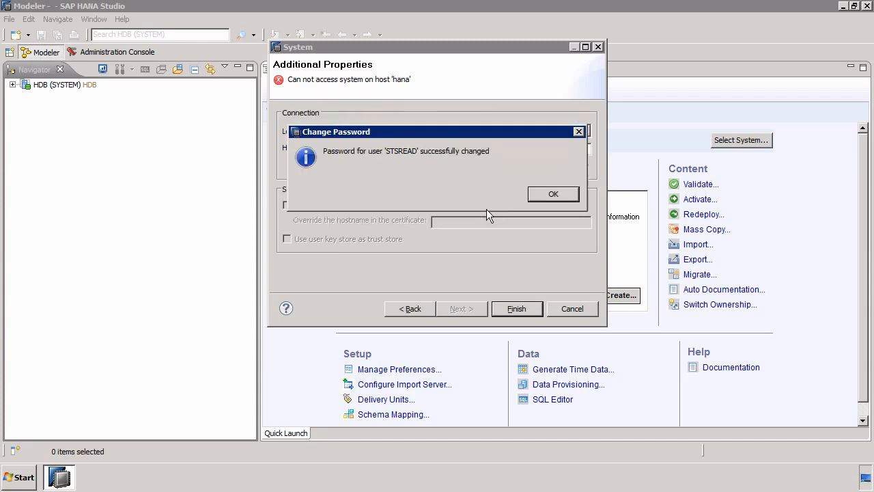
pyautogui.click(550, 194)
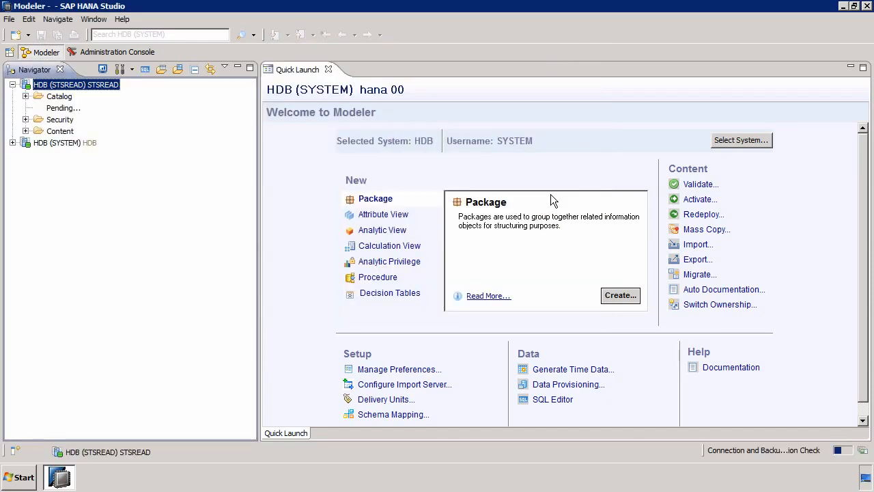
# Compare the database users of the two connected system entries
pyautogui.click(12, 84)
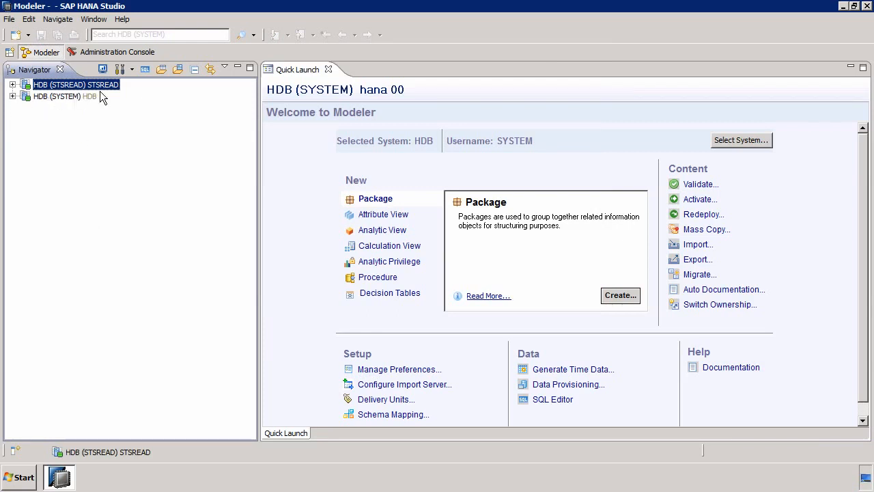
pyautogui.moveTo(113, 88)
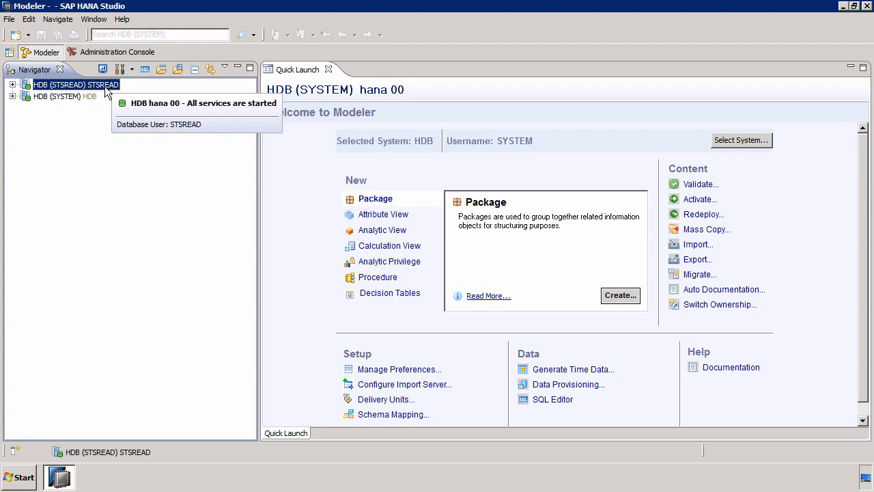
pyautogui.click(61, 97)
pyautogui.moveTo(45, 97)
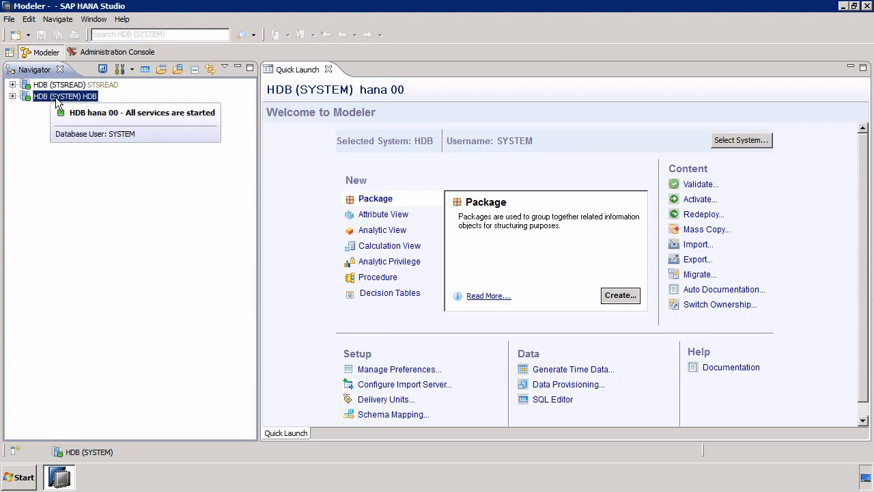
pyautogui.click(65, 86)
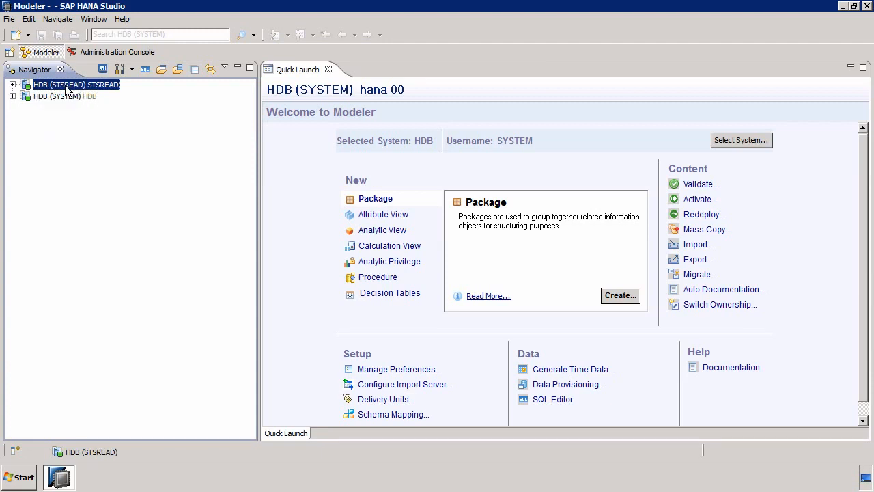
pyautogui.moveTo(65, 87)
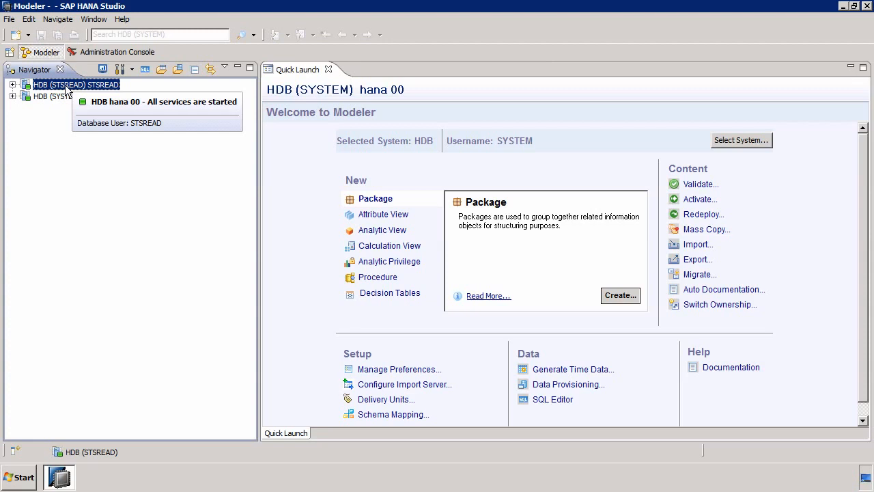
pyautogui.click(12, 84)
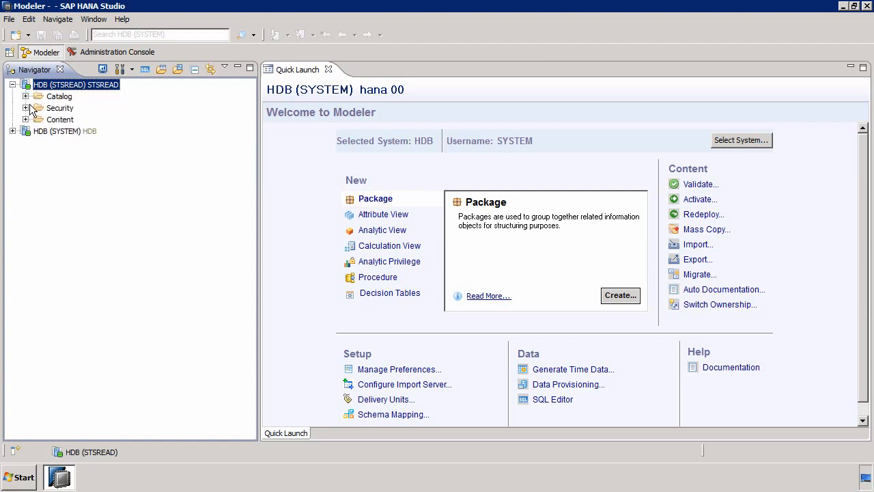
# Browse the STSREAD connection's catalog down to the STS schema's tables
pyautogui.click(25, 97)
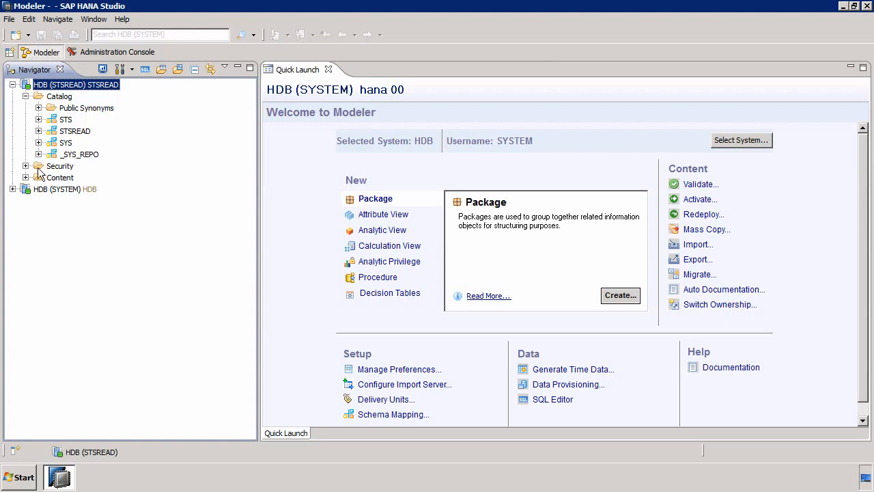
pyautogui.click(25, 177)
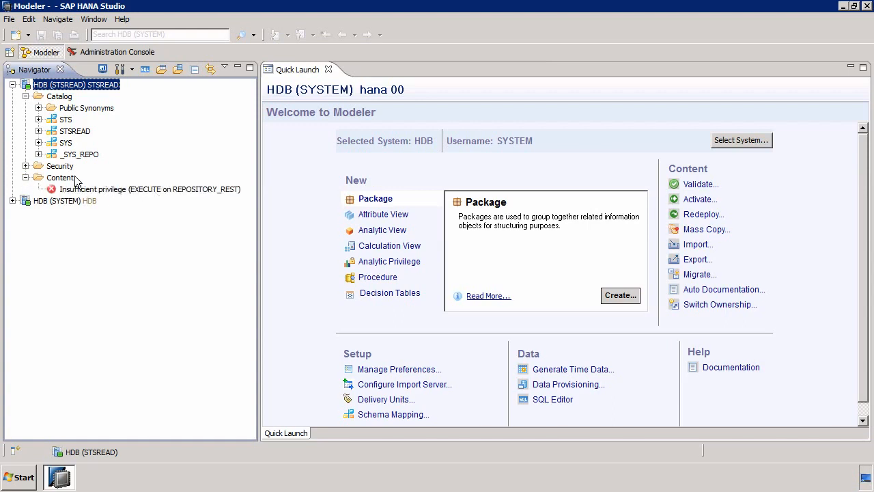
pyautogui.click(25, 178)
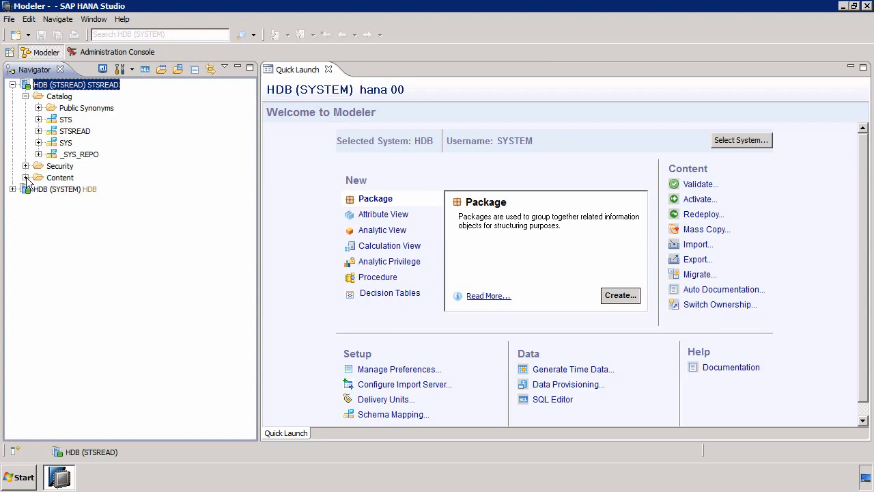
pyautogui.click(38, 119)
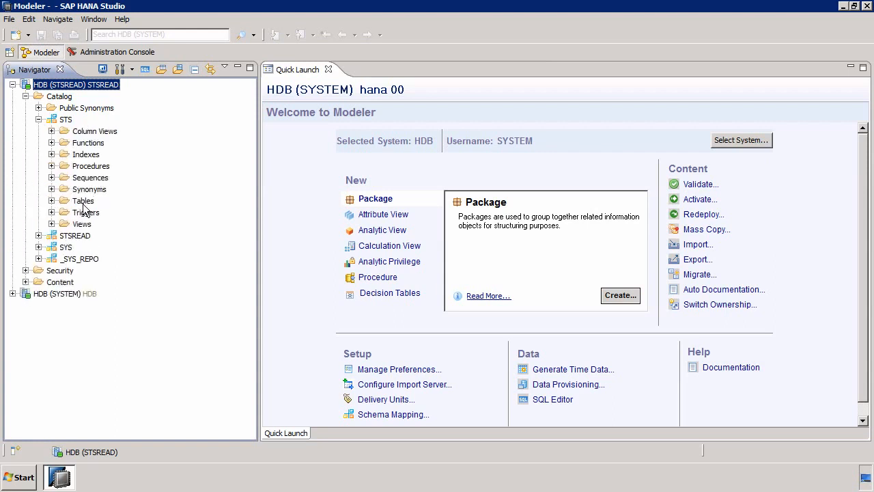
pyautogui.click(51, 200)
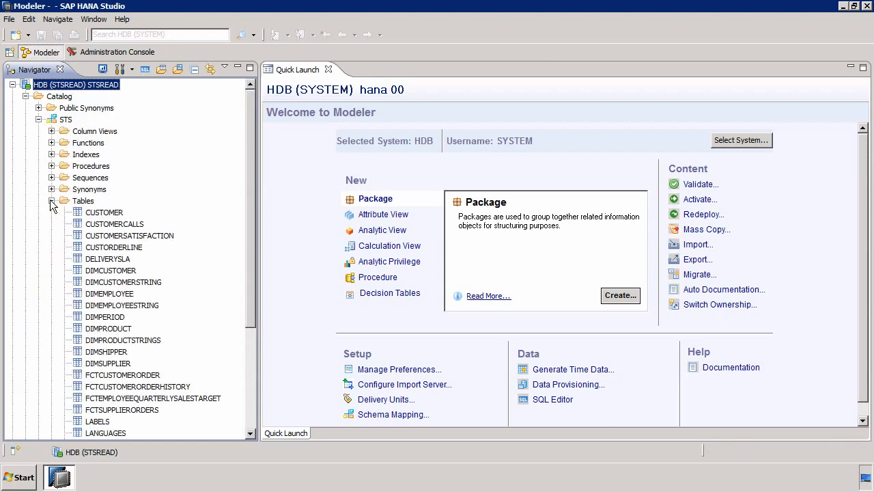
# Open the content of the STS CUSTOMER table and select its generated SELECT query
pyautogui.click(105, 213)
pyautogui.rightClick(107, 217)
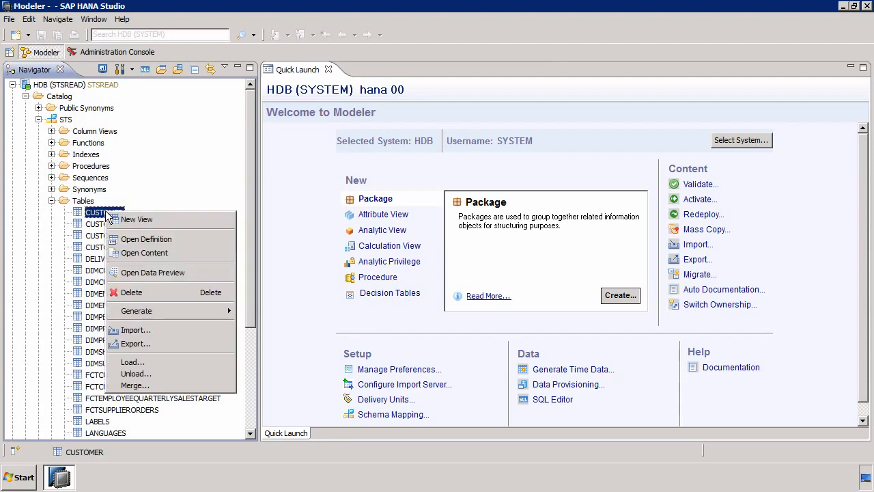
pyautogui.click(157, 252)
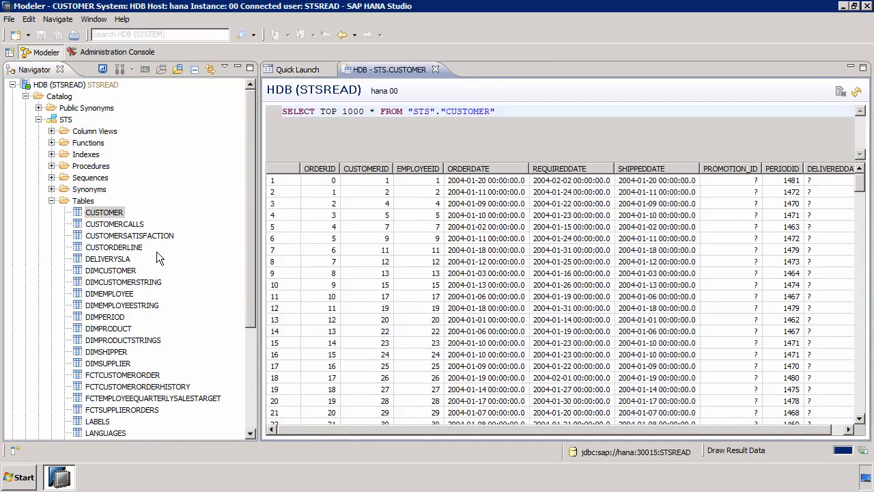
pyautogui.click(287, 111)
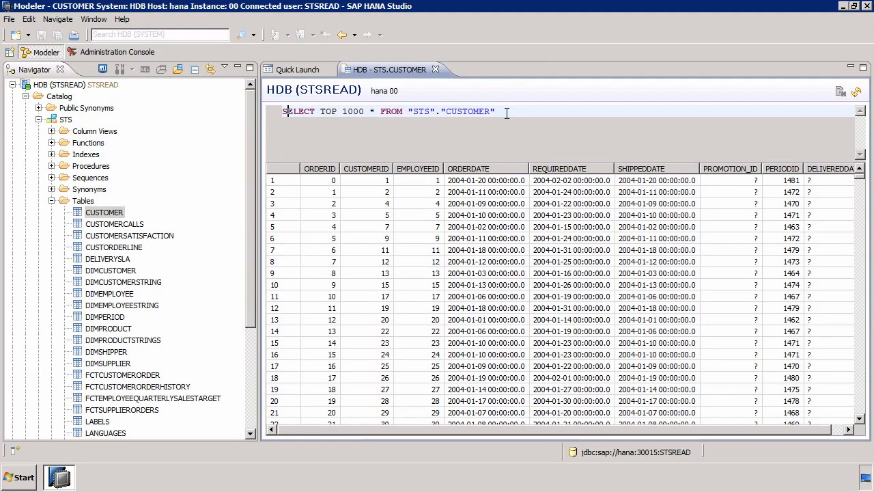
pyautogui.moveTo(496, 111); pyautogui.dragTo(261, 111)
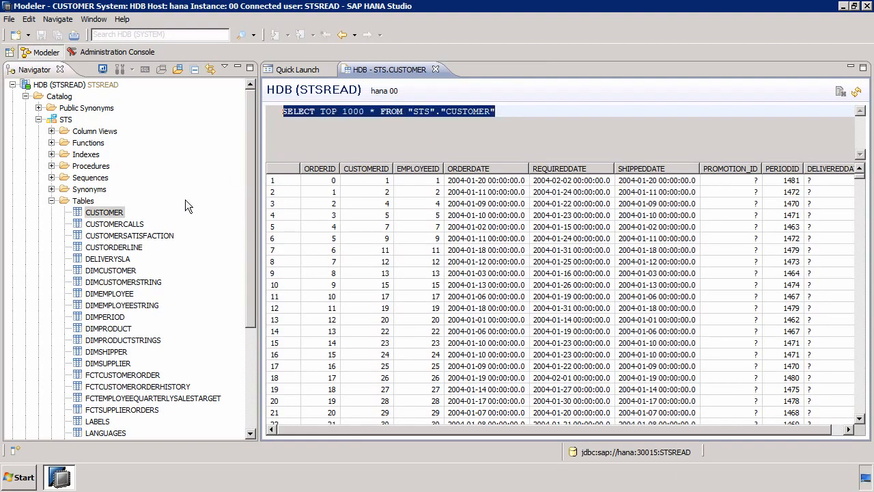
# Try to delete all rows of the STS CUSTOMER table while connected as STSREAD, then dismiss the error
pyautogui.rightClick(112, 211)
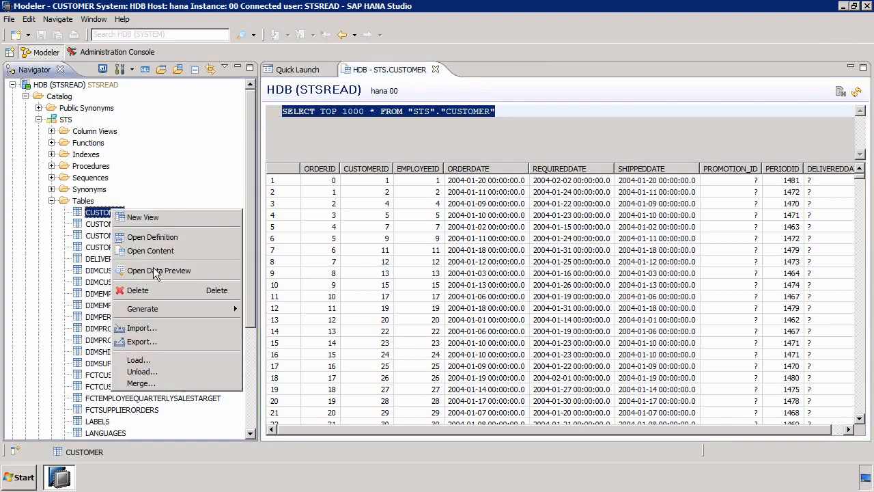
pyautogui.click(150, 289)
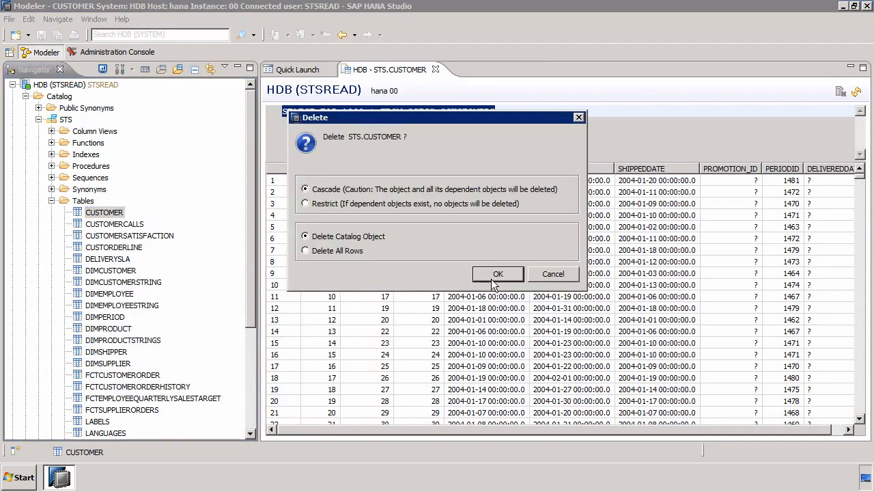
pyautogui.click(342, 250)
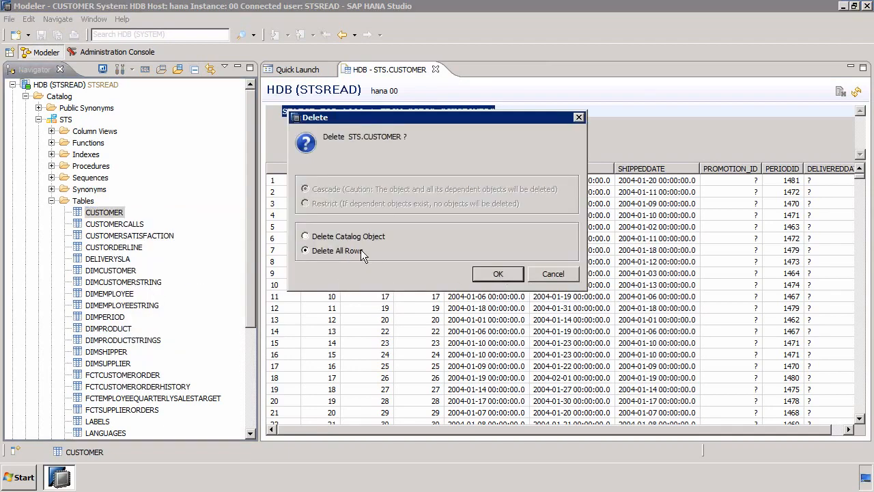
pyautogui.click(504, 274)
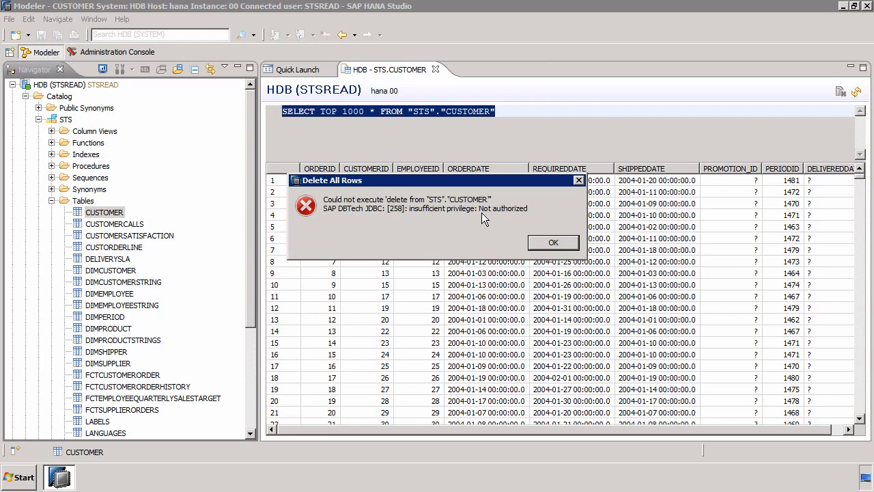
pyautogui.click(554, 243)
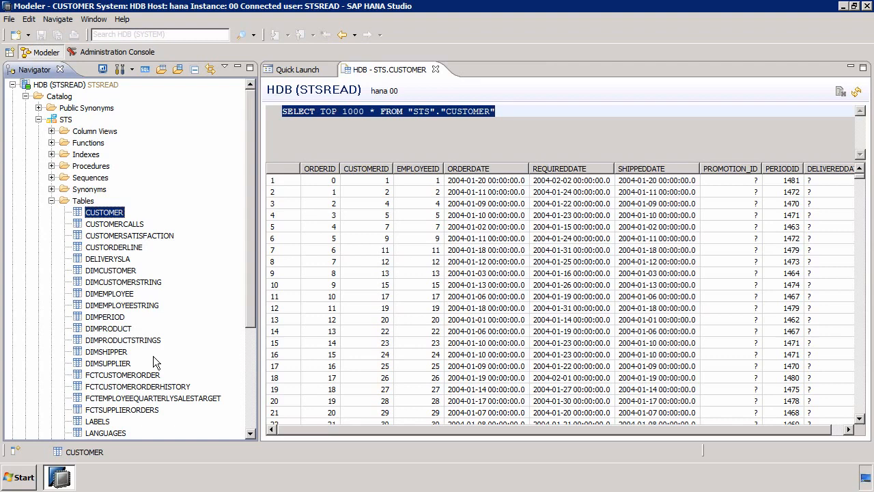
# Open the STSREAD user definition from the users under security in the SYSTEM connection
pyautogui.click(13, 85)
pyautogui.click(12, 96)
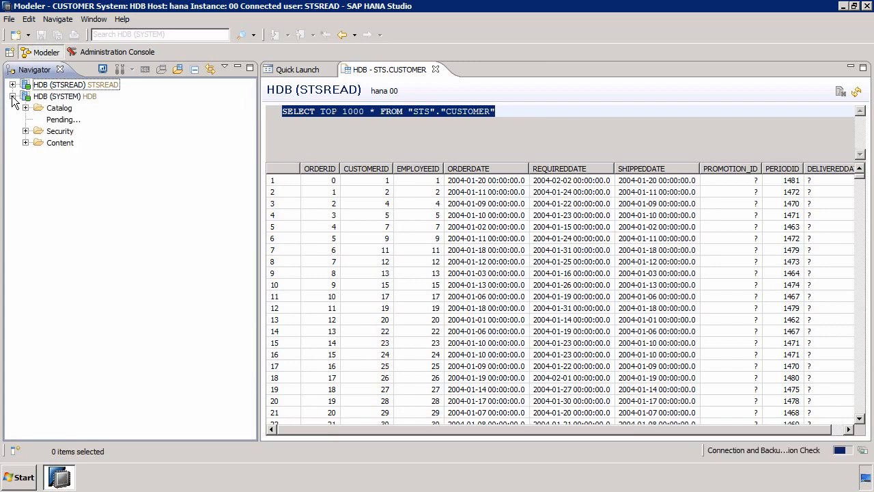
pyautogui.click(26, 132)
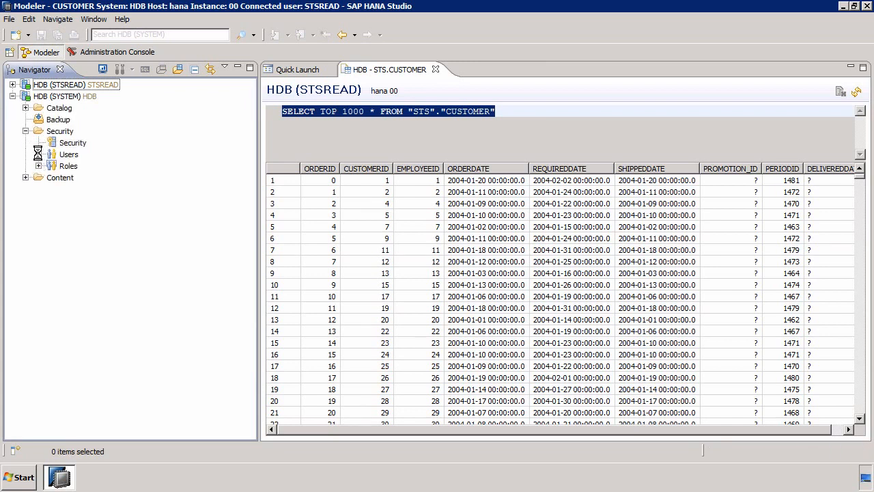
pyautogui.click(38, 154)
pyautogui.doubleClick(95, 168)
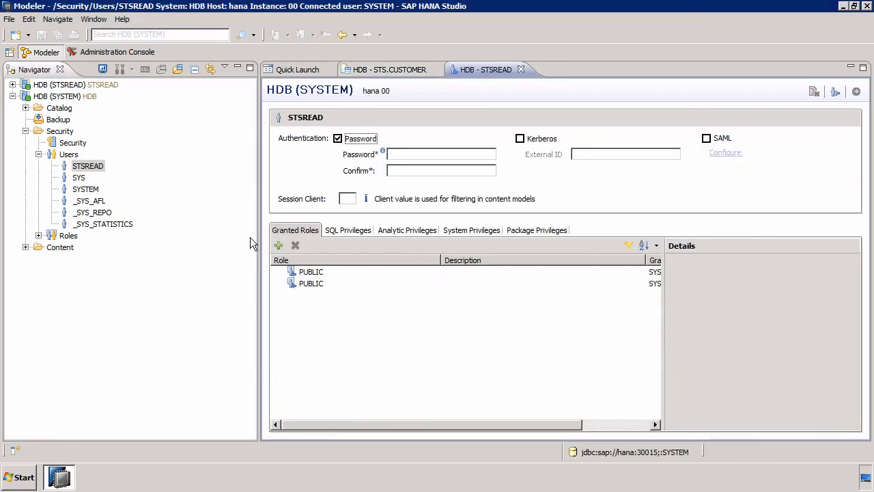
# Review the STSREAD user's SQL privileges on the STS schema, then close the user editor
pyautogui.click(347, 231)
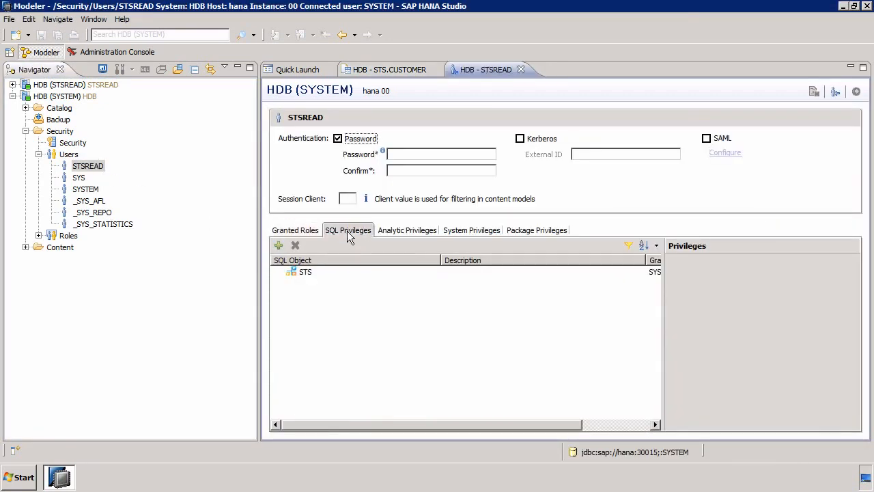
pyautogui.click(305, 272)
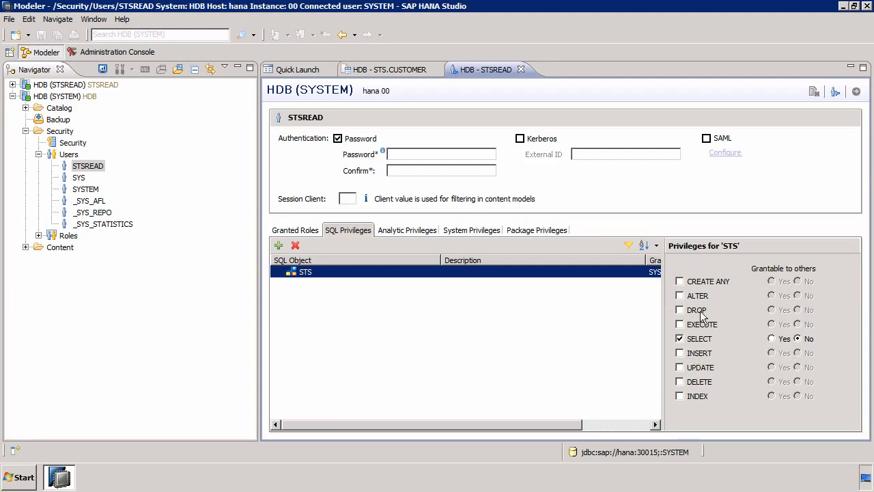
pyautogui.click(520, 69)
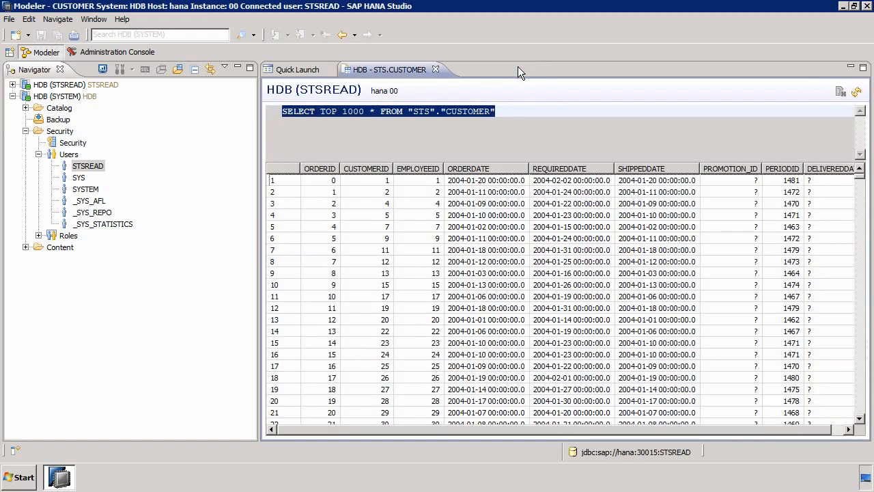